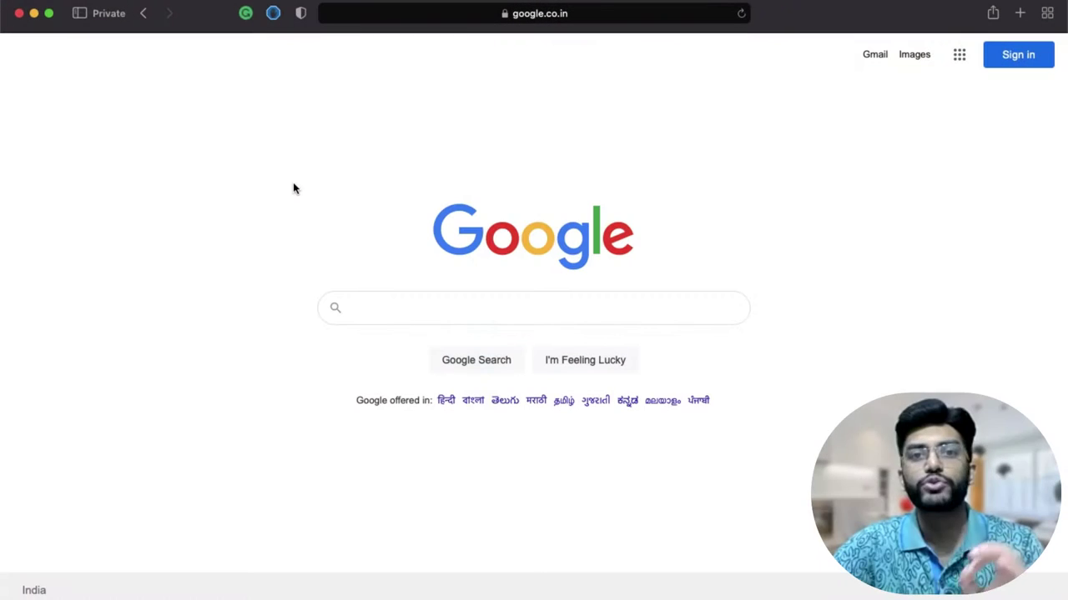
# Search Google for 'python download' and browse python.org's macOS page offering Python 3.10.2
pyautogui.write('pytho')
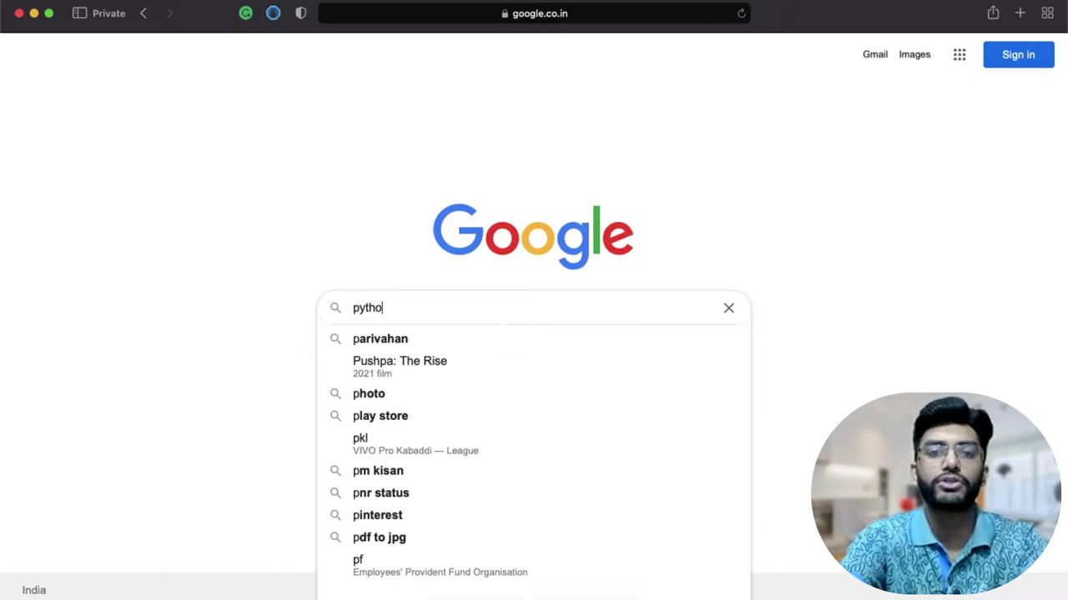
pyautogui.write('n download')
pyautogui.press('Return')
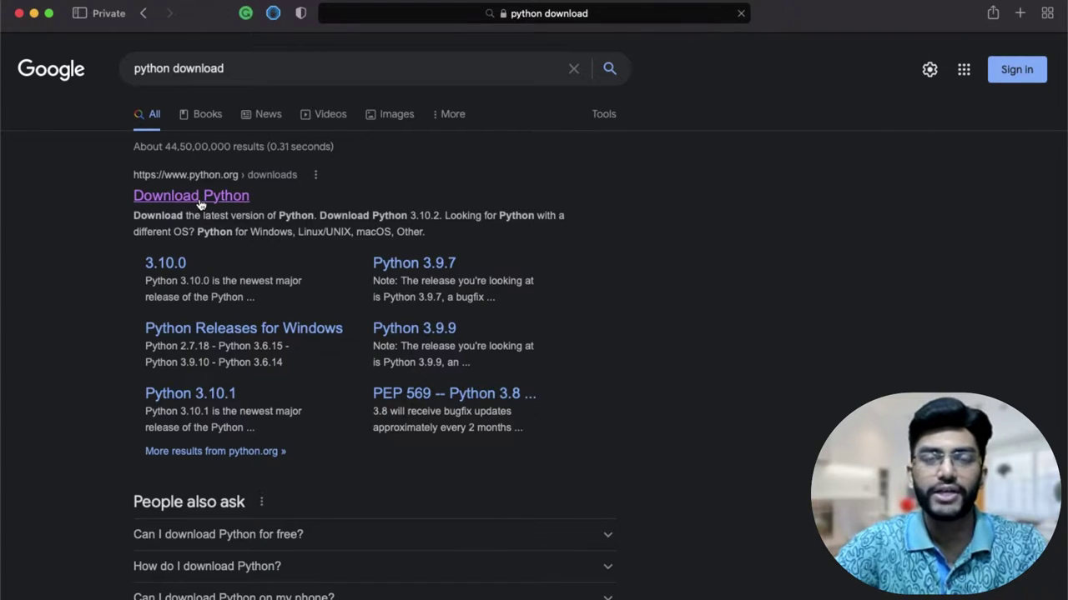
pyautogui.click(199, 197)
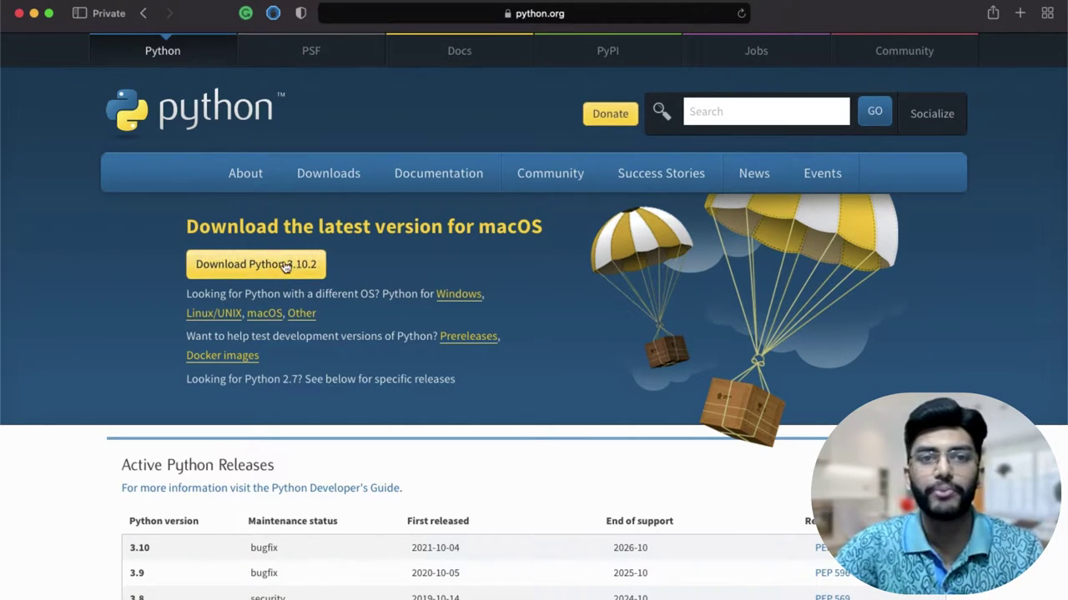
pyautogui.scroll(-1, 394, 279)
pyautogui.scroll(-2, 393, 279)
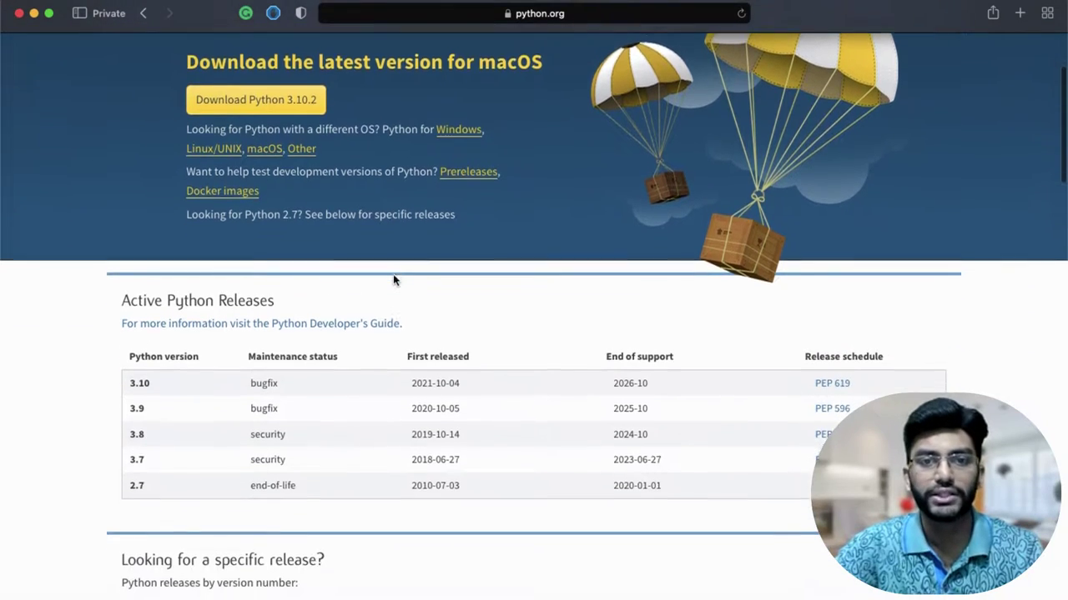
pyautogui.scroll(-2, 395, 280)
pyautogui.scroll(-3, 393, 279)
pyautogui.scroll(-1, 394, 280)
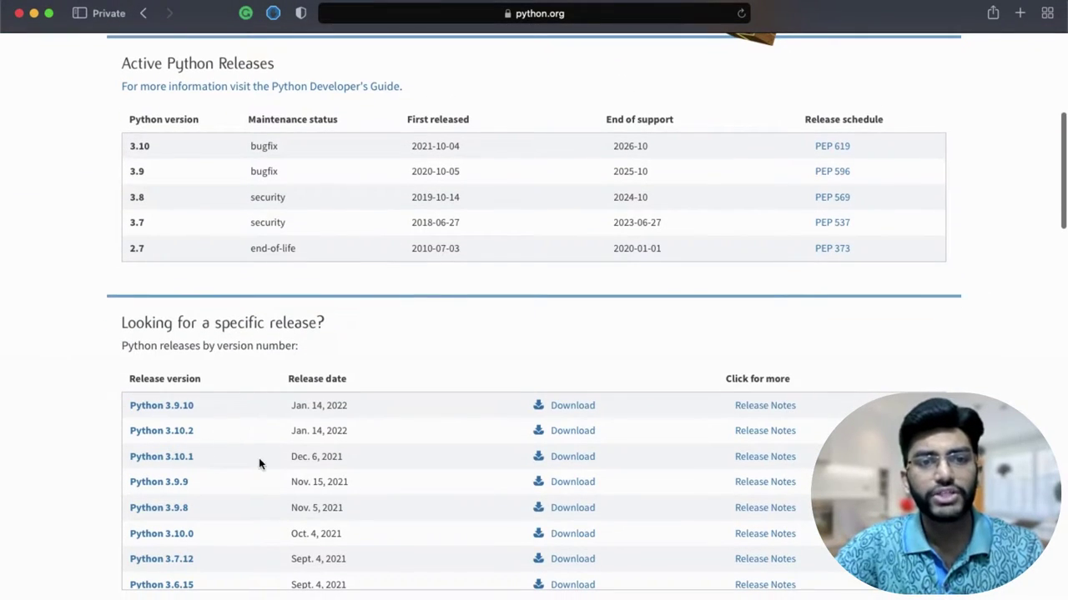
pyautogui.scroll(-2, 258, 465)
pyautogui.scroll(2, 297, 521)
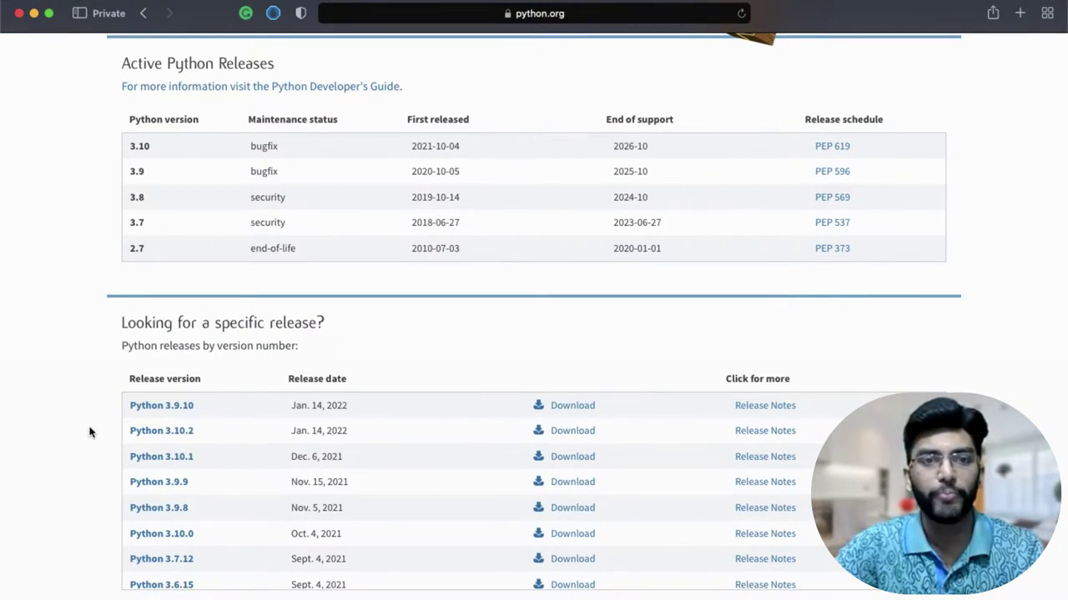
pyautogui.scroll(-2, 91, 431)
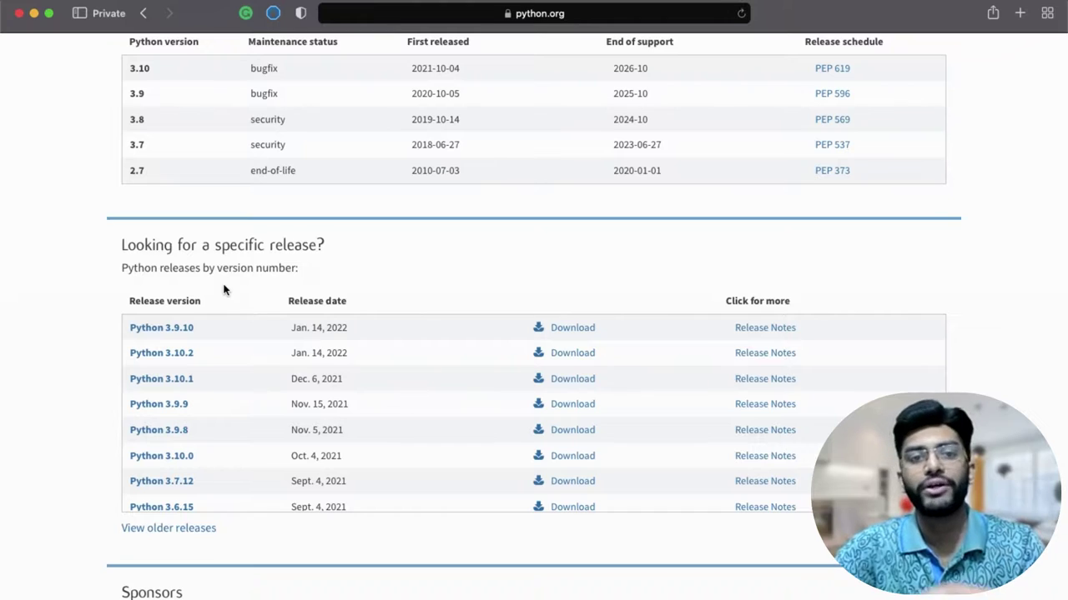
pyautogui.scroll(5, 383, 269)
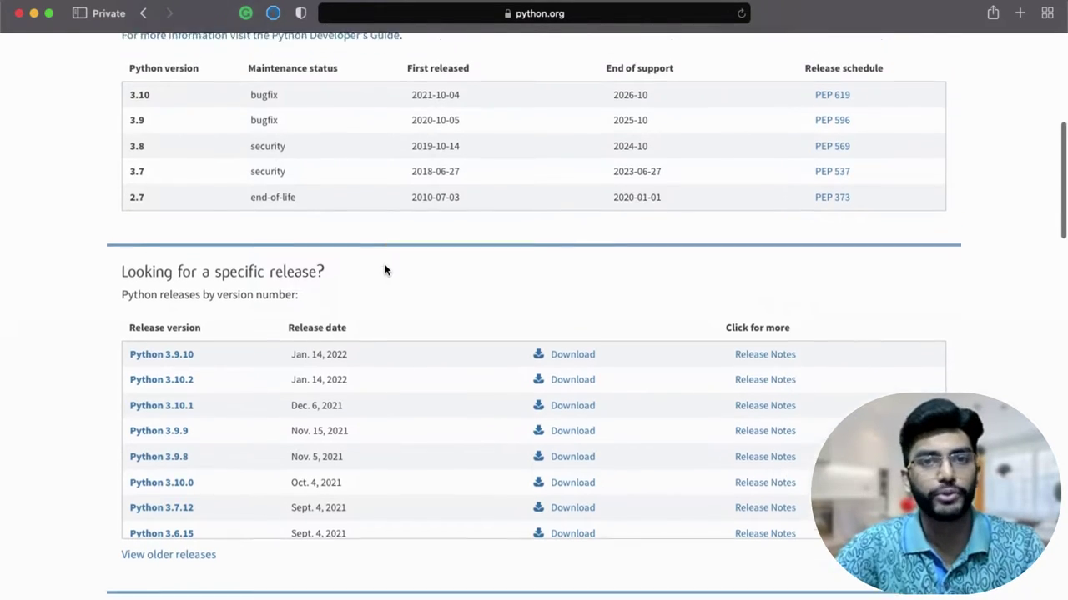
pyautogui.scroll(3, 384, 270)
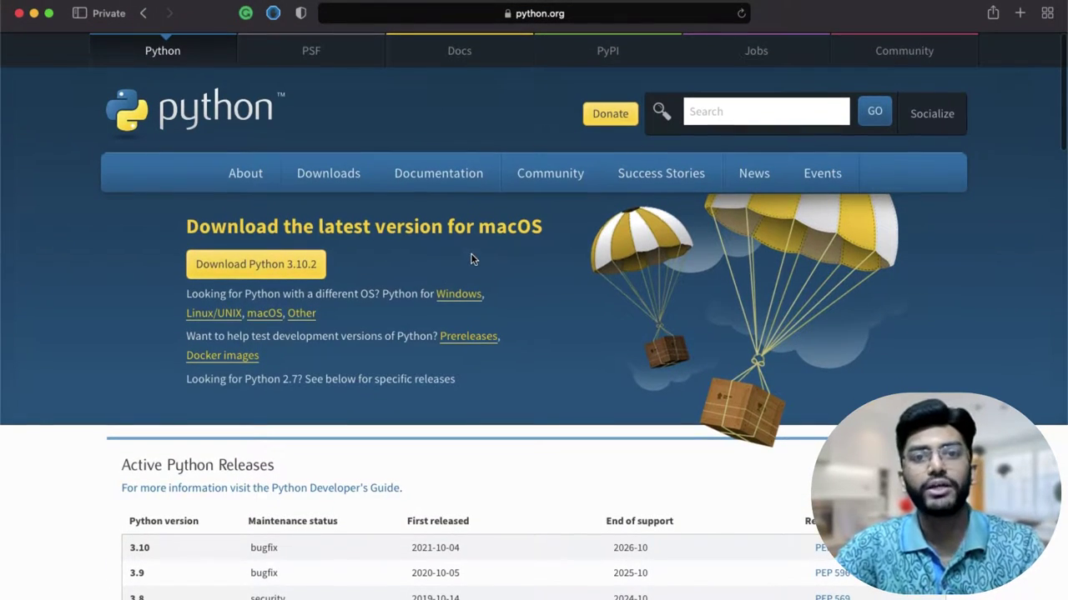
# Open python.org's Python Releases for Windows page and browse its stable releases
pyautogui.click(460, 298)
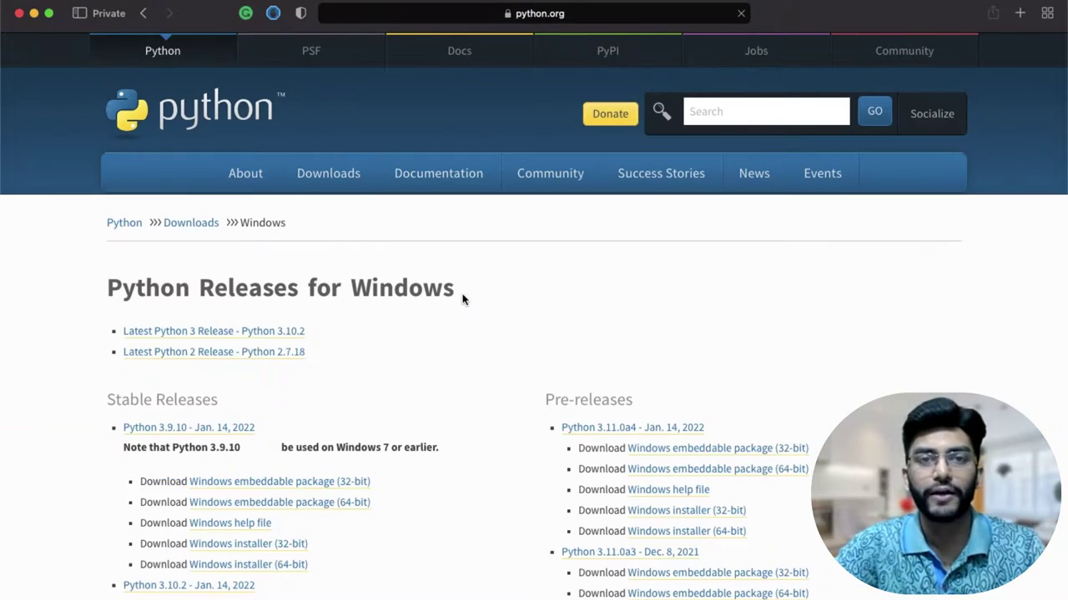
pyautogui.scroll(-1, 405, 385)
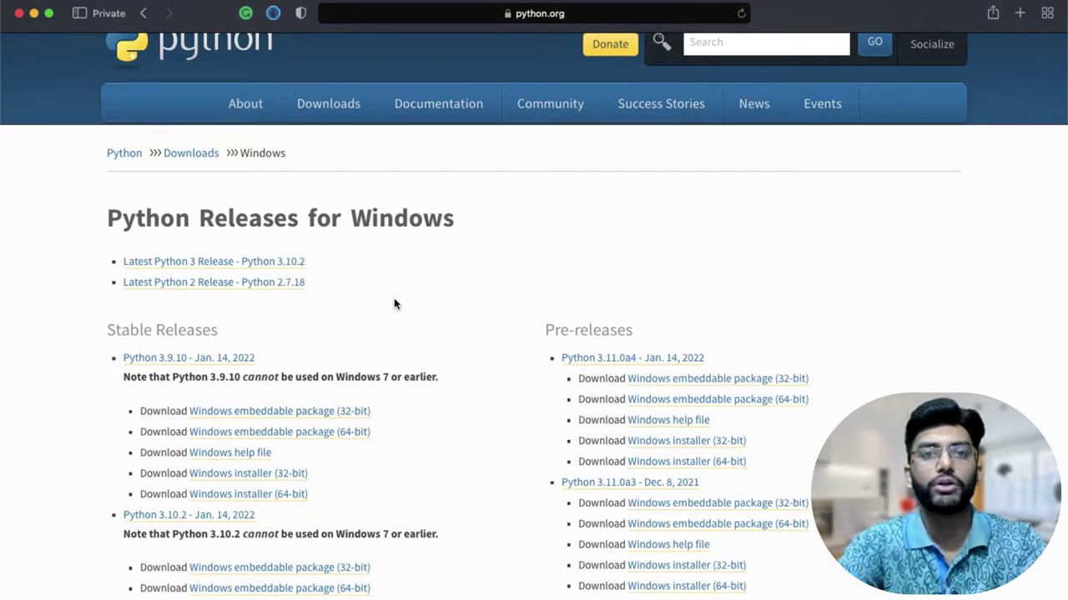
pyautogui.press('super+t')
# Search Google for 'vs code' and open the official code.visualstudio.com site
pyautogui.write('vs code')
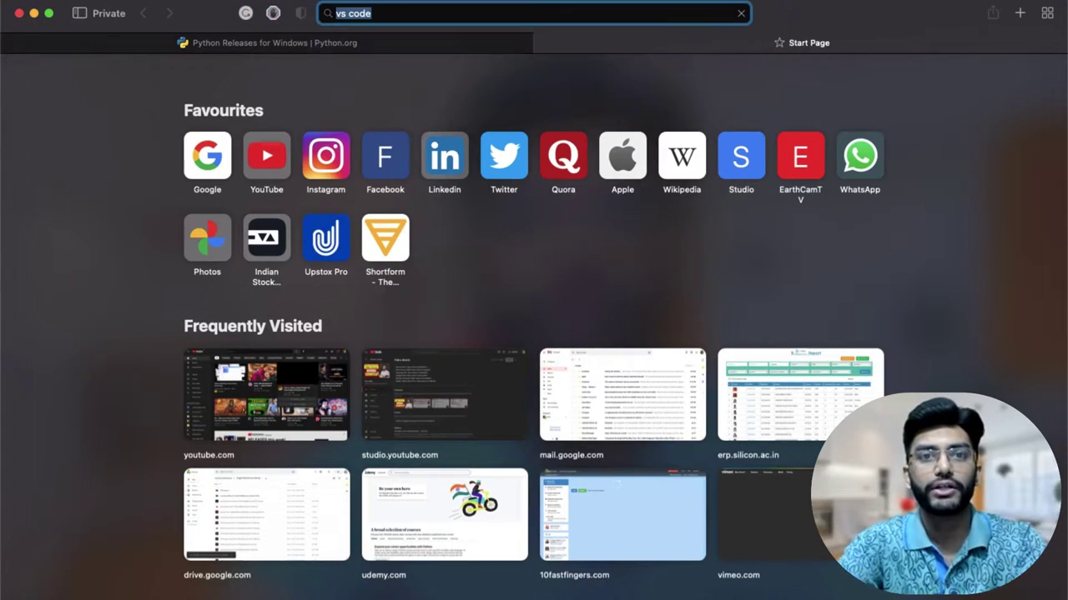
pyautogui.press('Return')
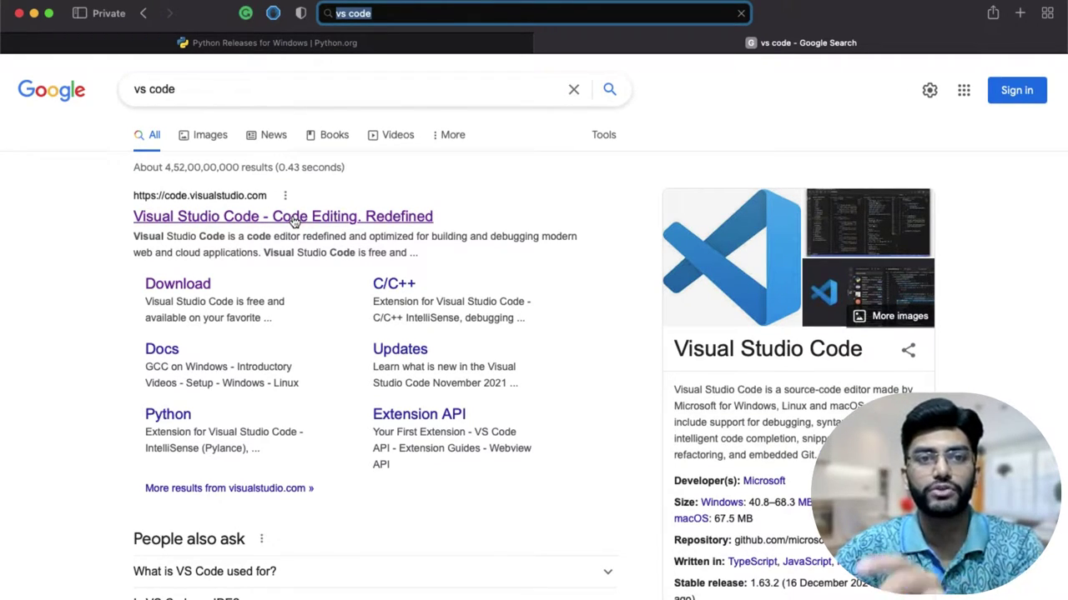
pyautogui.click(293, 217)
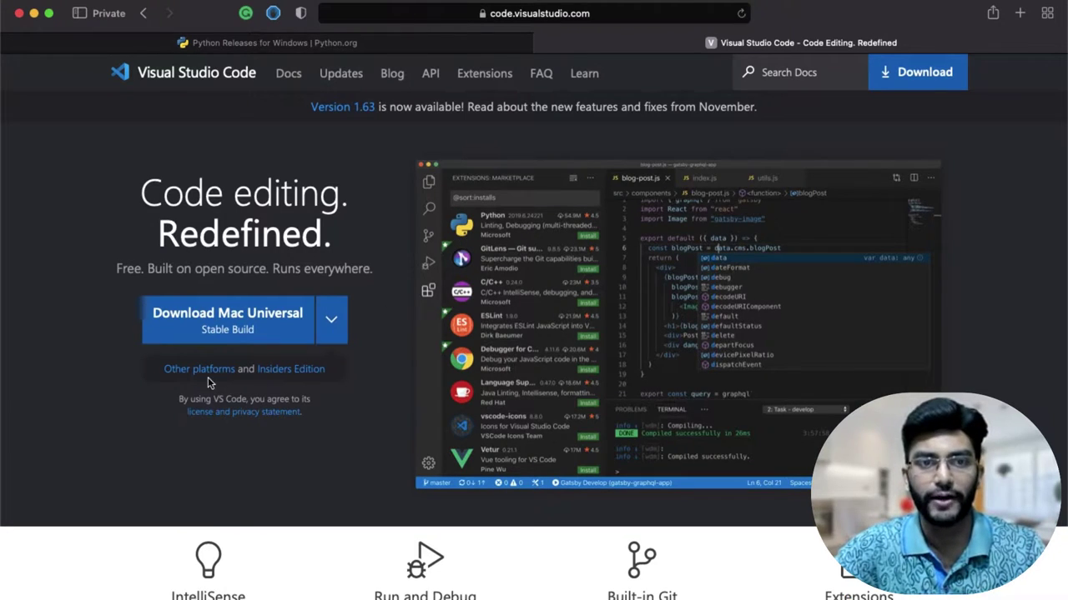
# Show VS Code's Other platforms download options for Windows, Linux and Mac
pyautogui.click(212, 371)
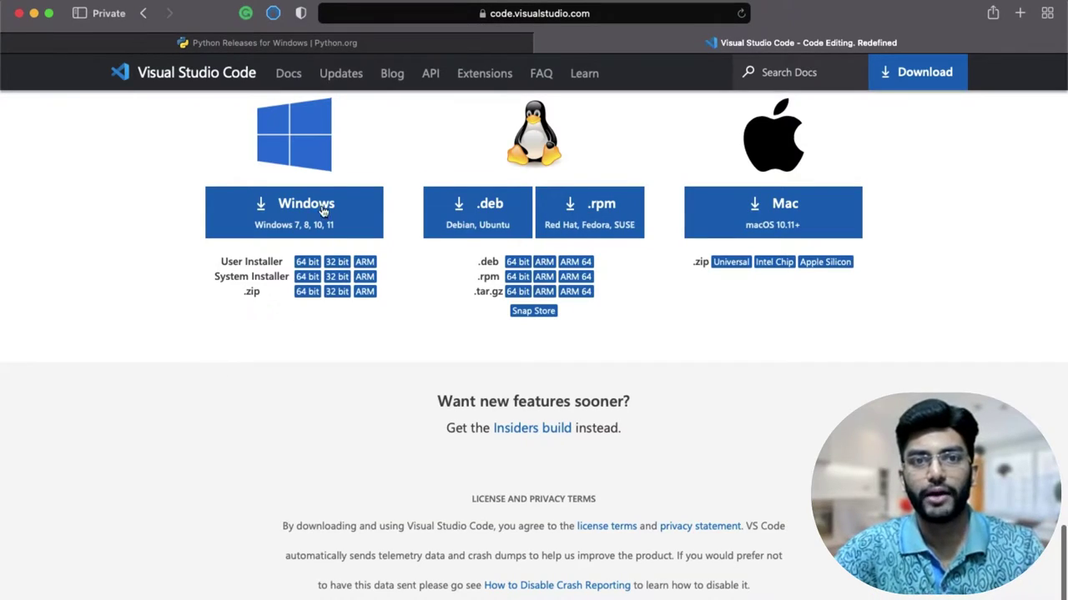
pyautogui.scroll(1, 297, 218)
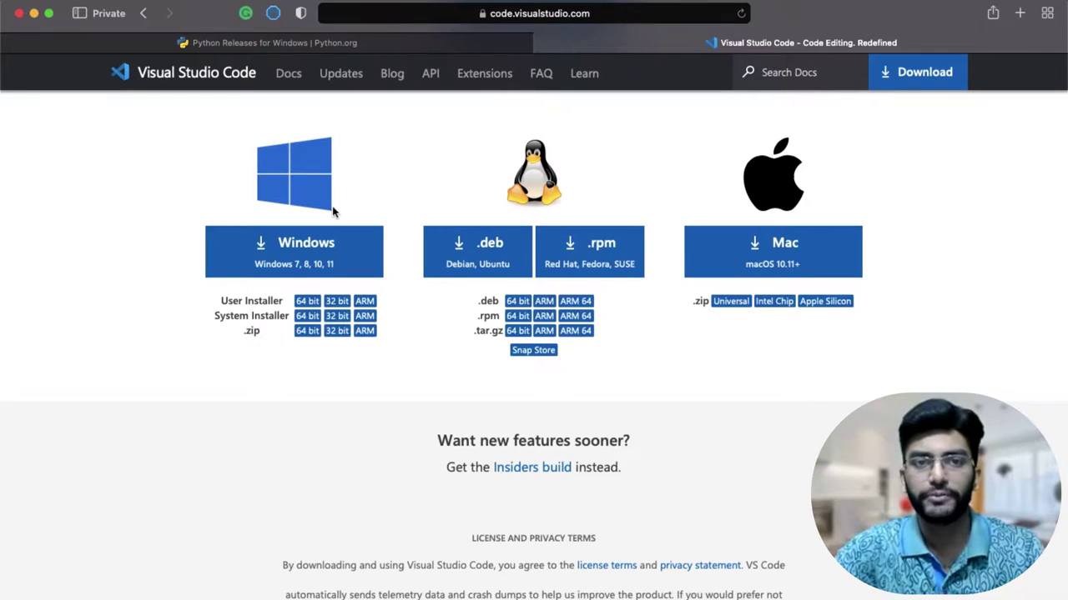
pyautogui.scroll(2, 413, 192)
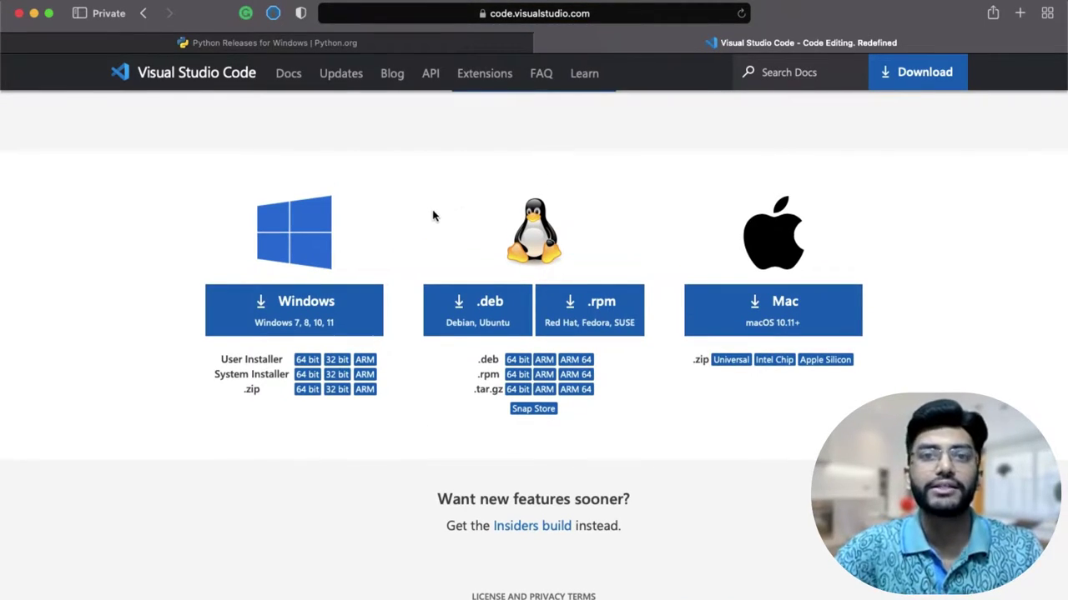
pyautogui.scroll(1, 428, 215)
pyautogui.scroll(1, 412, 238)
pyautogui.scroll(3, 382, 267)
pyautogui.scroll(5, 366, 273)
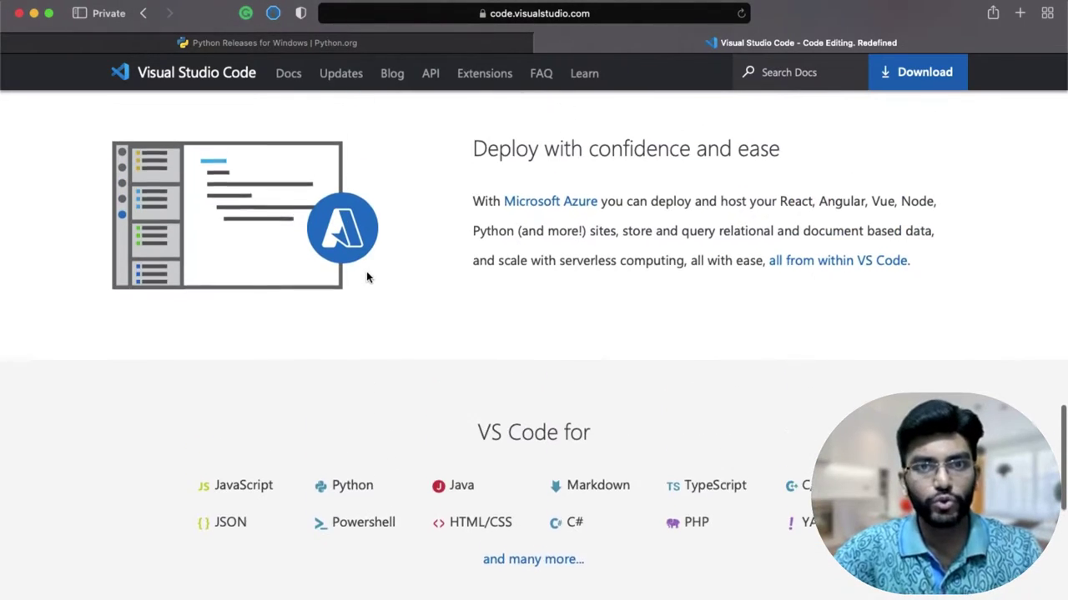
pyautogui.scroll(2, 366, 273)
pyautogui.scroll(2, 392, 292)
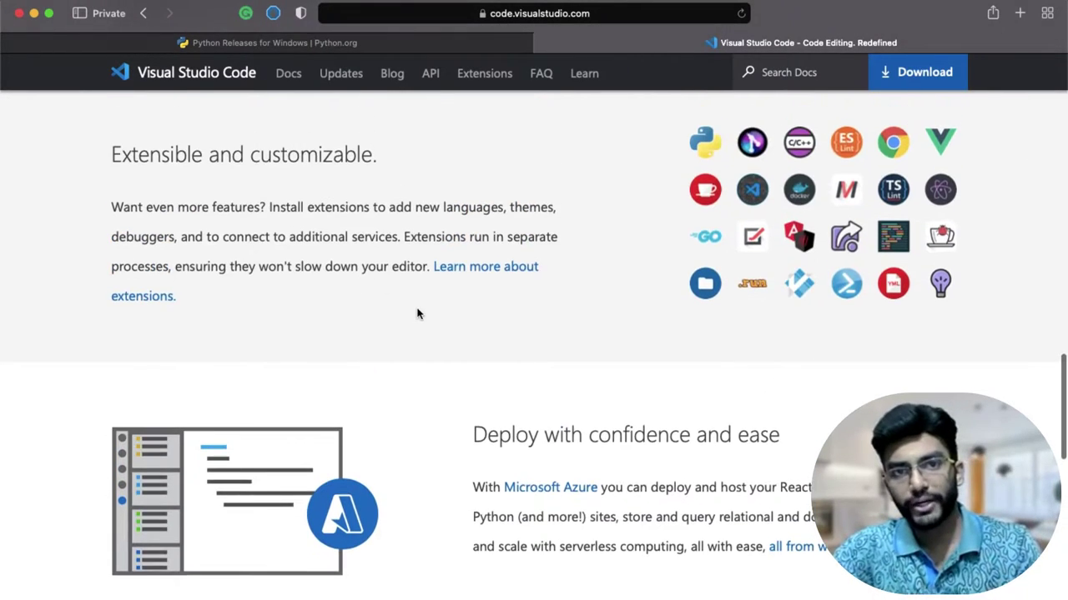
pyautogui.scroll(4, 417, 312)
pyautogui.scroll(2, 417, 312)
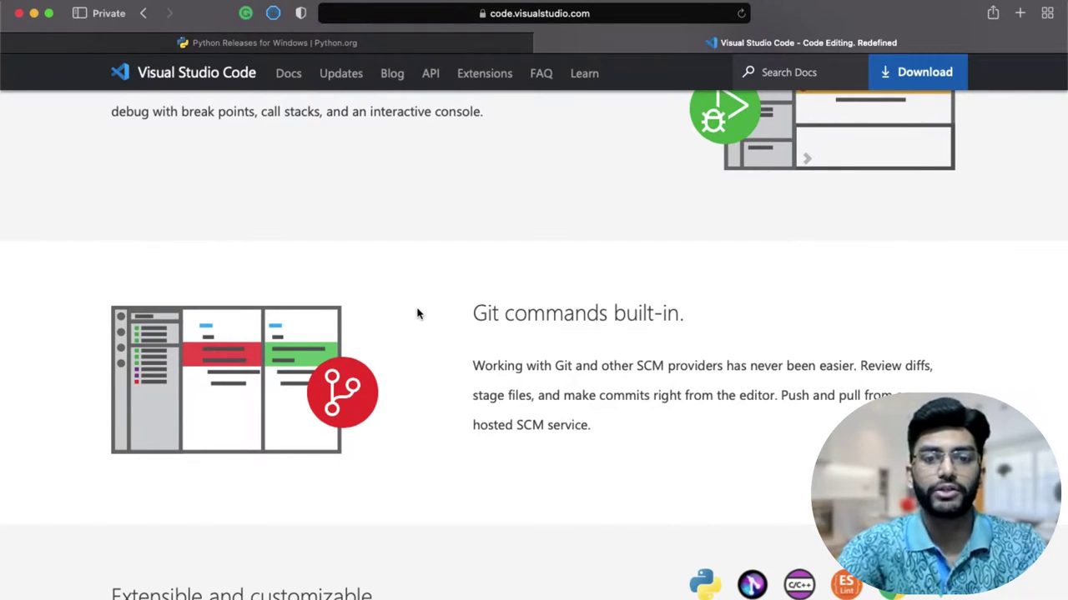
pyautogui.press('super+t')
# Search 'anaconda download', view the Individual Edition - Anaconda page, then return to the results
pyautogui.write('anacond')
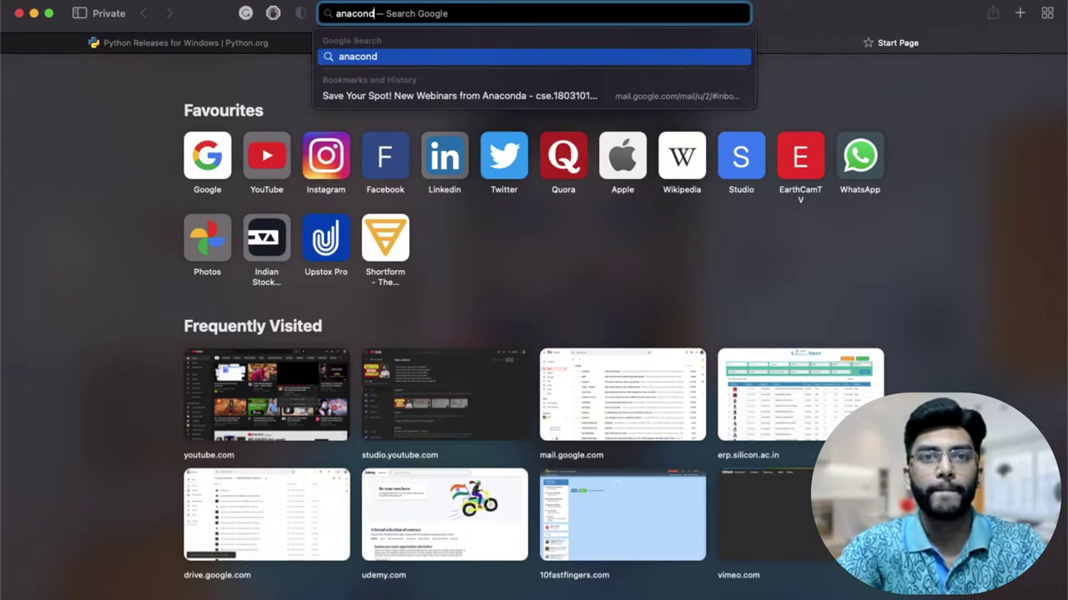
pyautogui.write('a download')
pyautogui.press('Return')
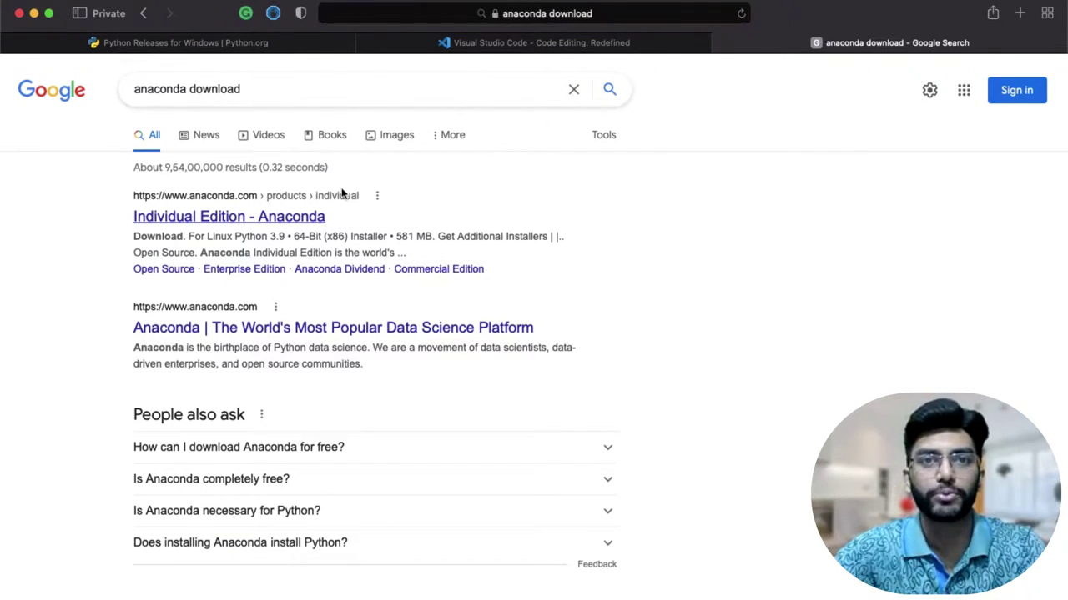
pyautogui.click(281, 227)
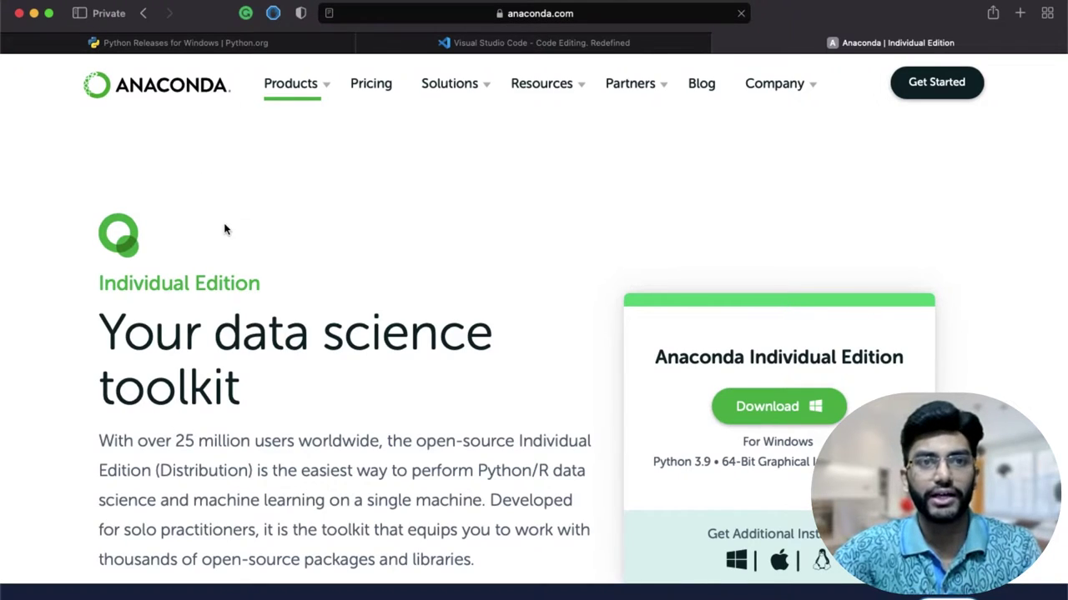
pyautogui.click(145, 14)
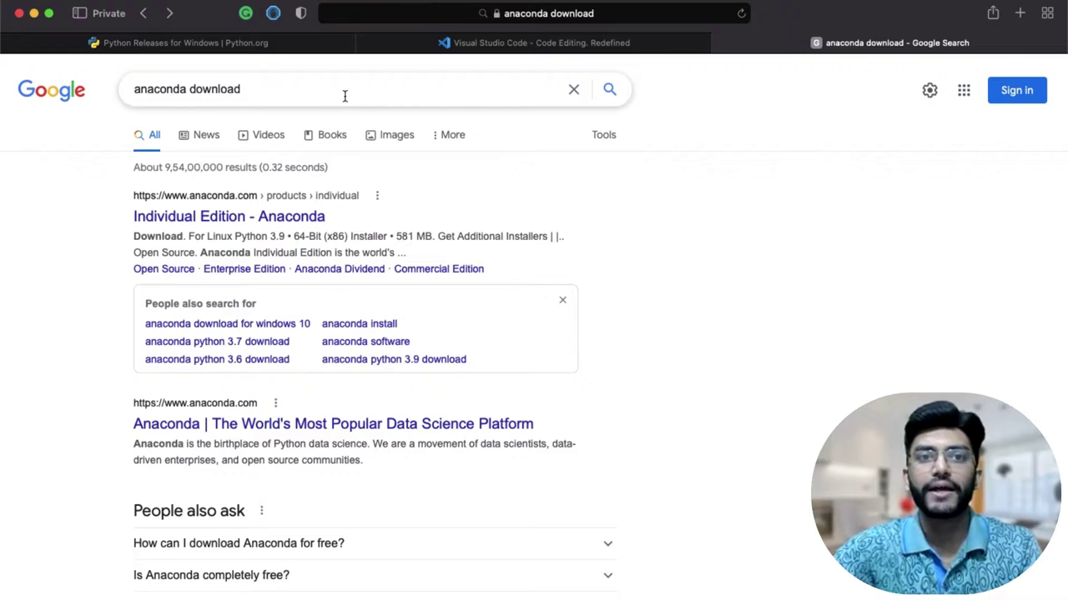
pyautogui.click(345, 95)
# Search Google for 'jupyter notebook download' and open the official Jupyter website
pyautogui.press('super+a')
pyautogui.write('ju')
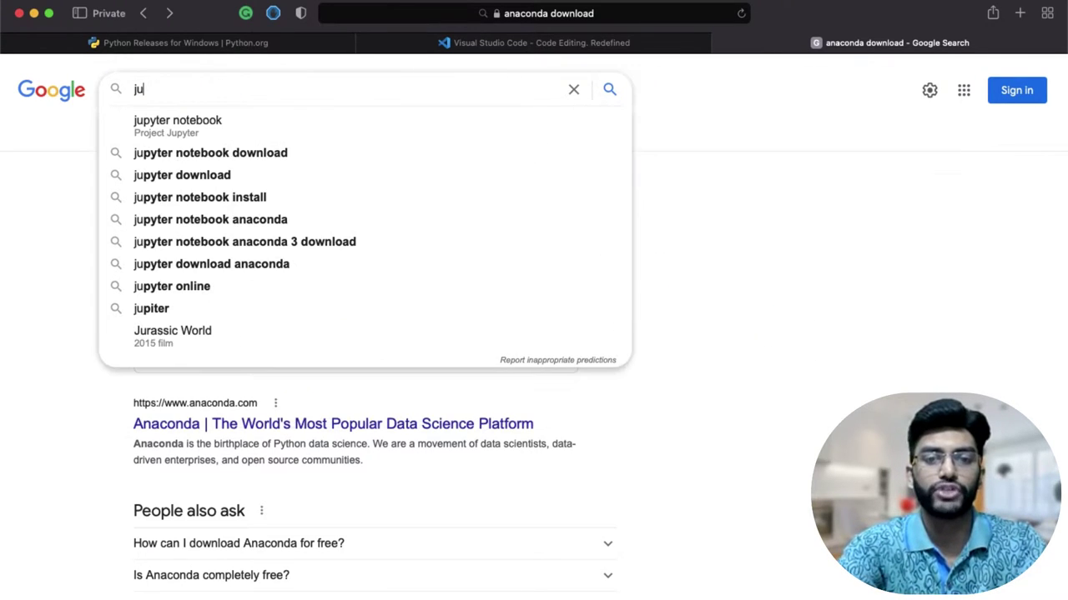
pyautogui.write('pyter ')
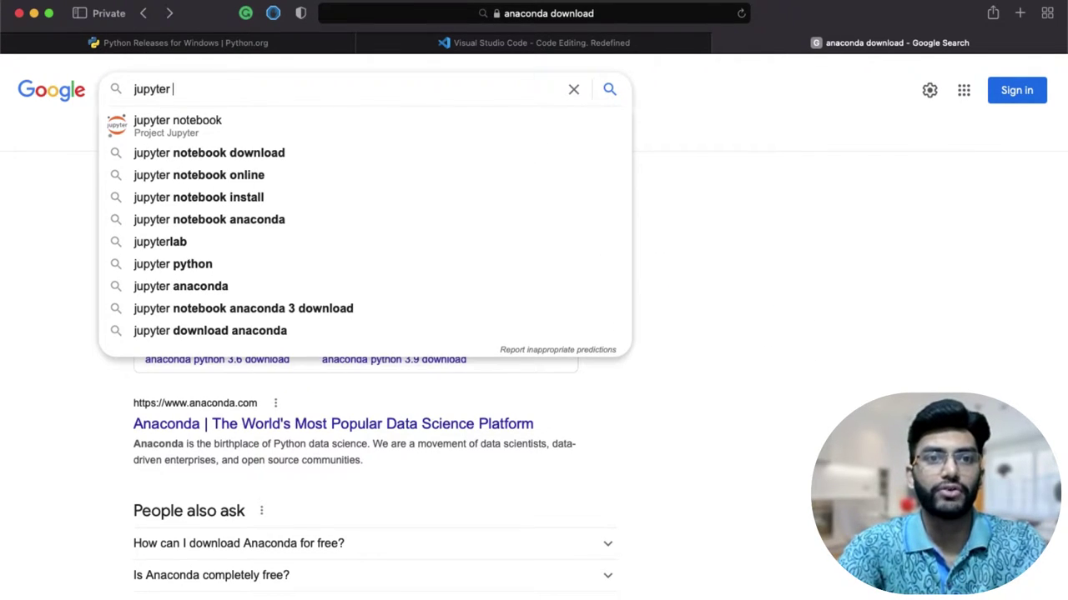
pyautogui.write('notebook download')
pyautogui.press('Return')
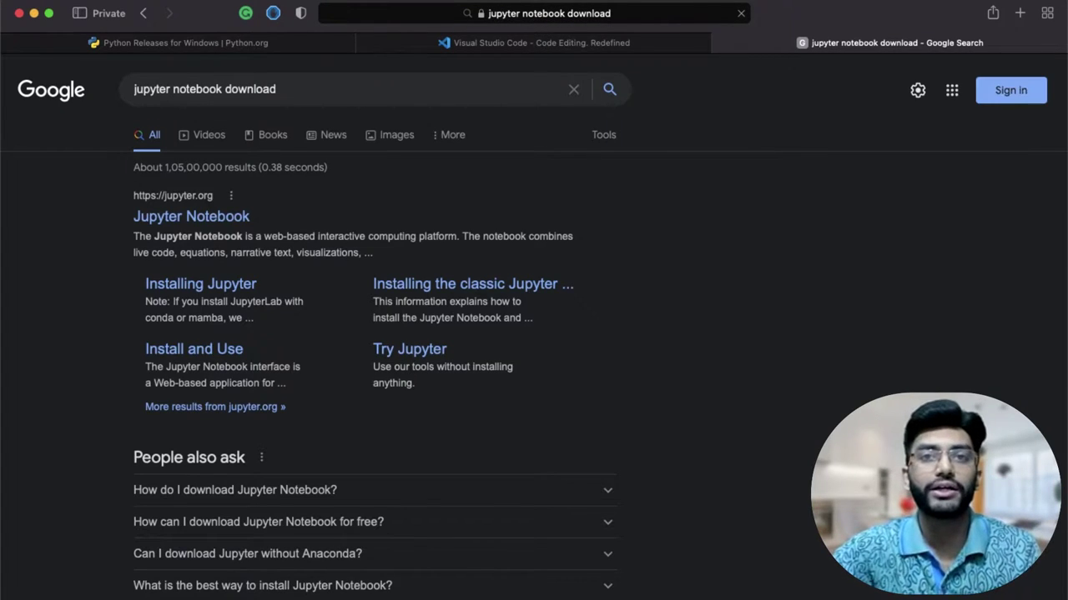
pyautogui.click(222, 218)
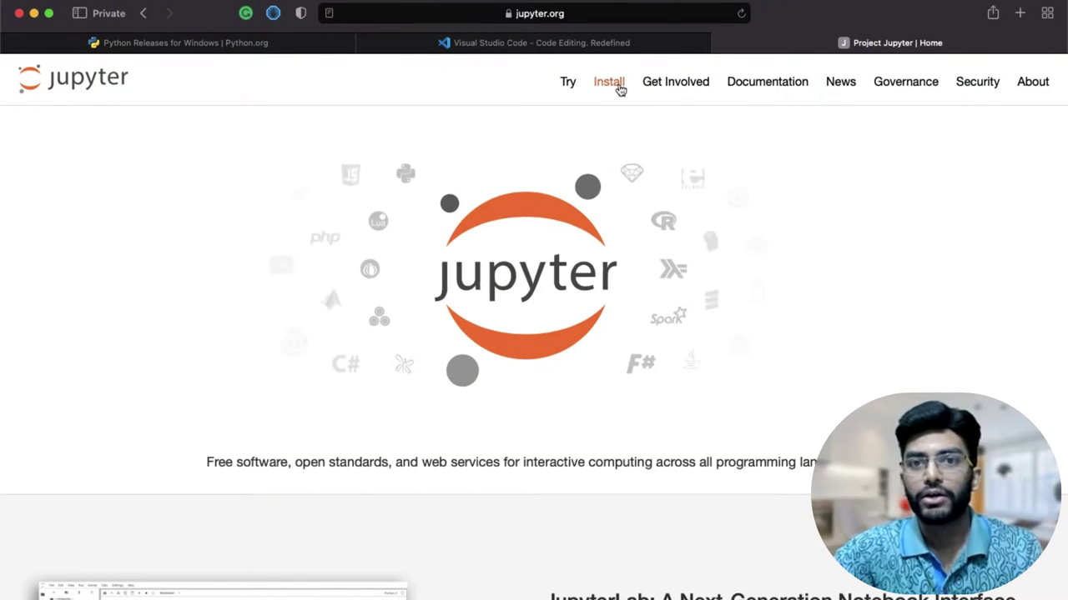
# Open jupyter.org's Installing Jupyter page and select the 'pip install jupyterlab' command
pyautogui.click(610, 88)
pyautogui.click(610, 88)
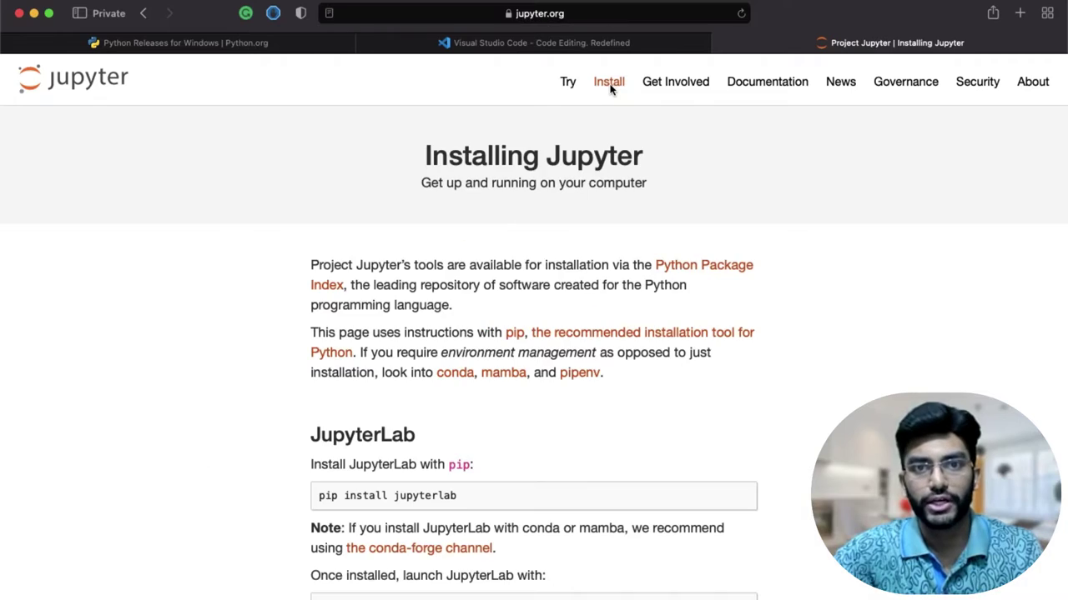
pyautogui.scroll(-2, 450, 329)
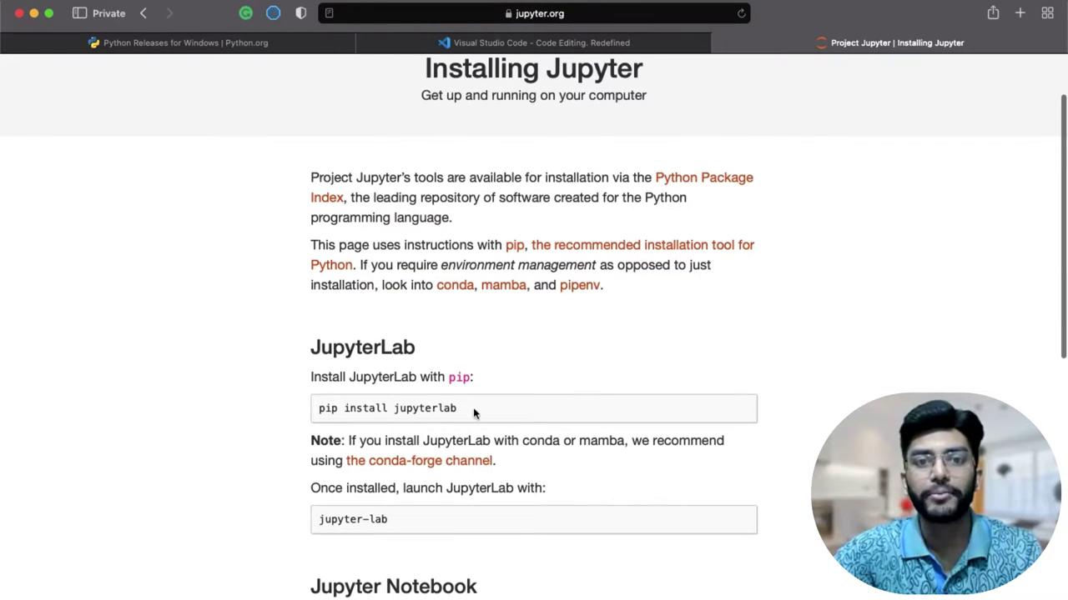
pyautogui.moveTo(471, 410); pyautogui.dragTo(306, 410)
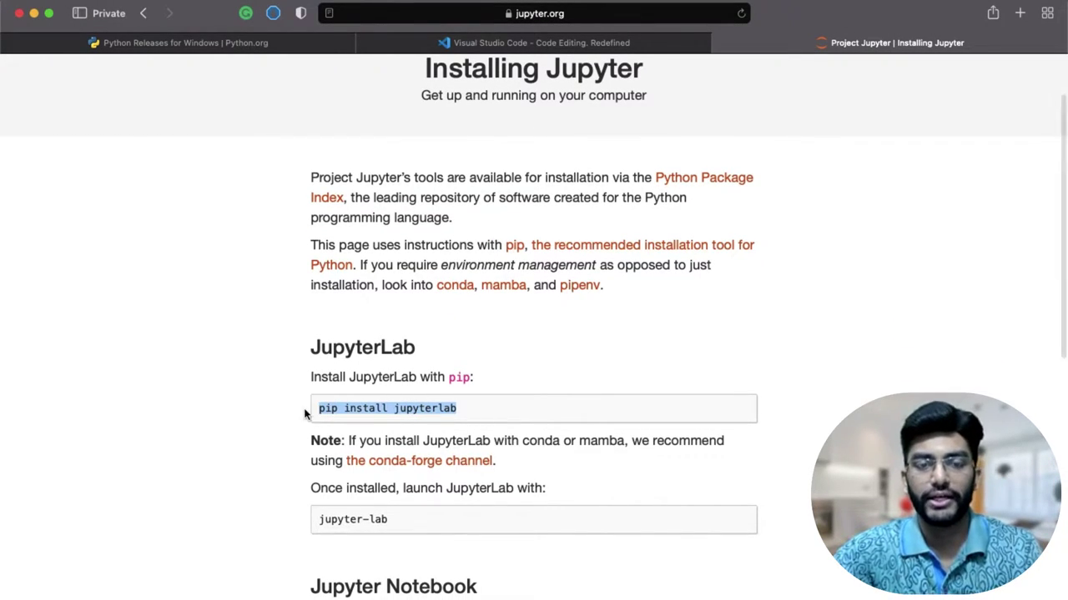
pyautogui.press('super+space')
# Launch Terminal and draft a pip install jupyterlab command at the zsh prompt
pyautogui.write('ter')
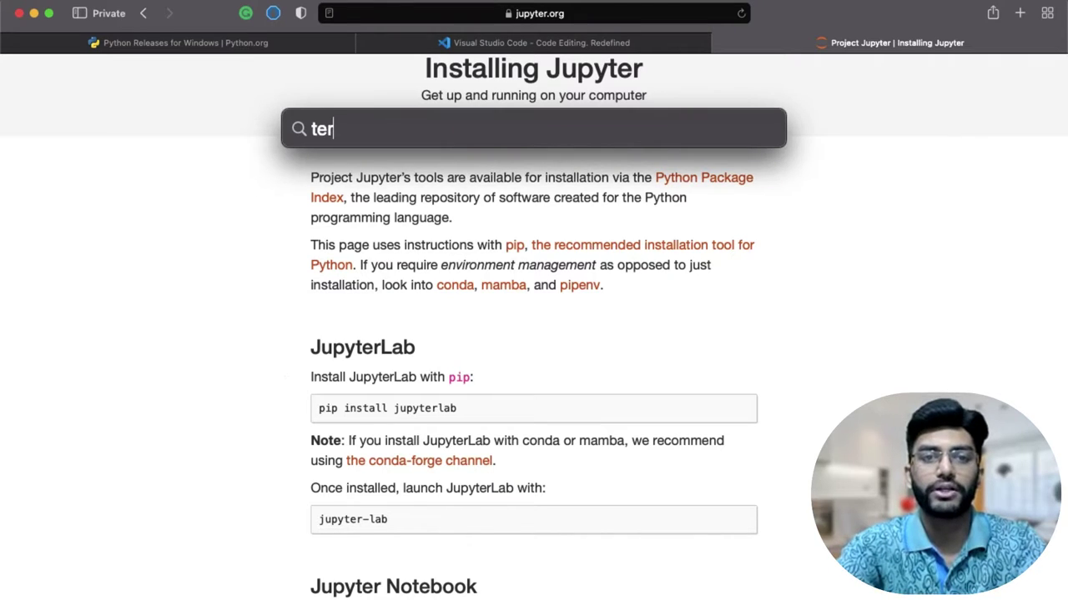
pyautogui.write('minal')
pyautogui.press('Return')
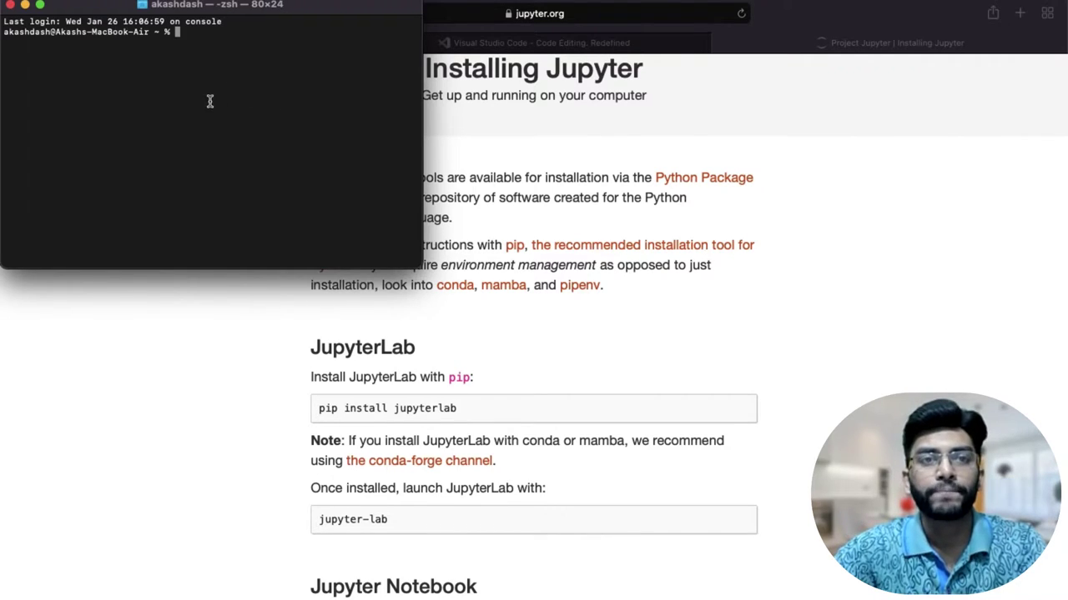
pyautogui.write('p')
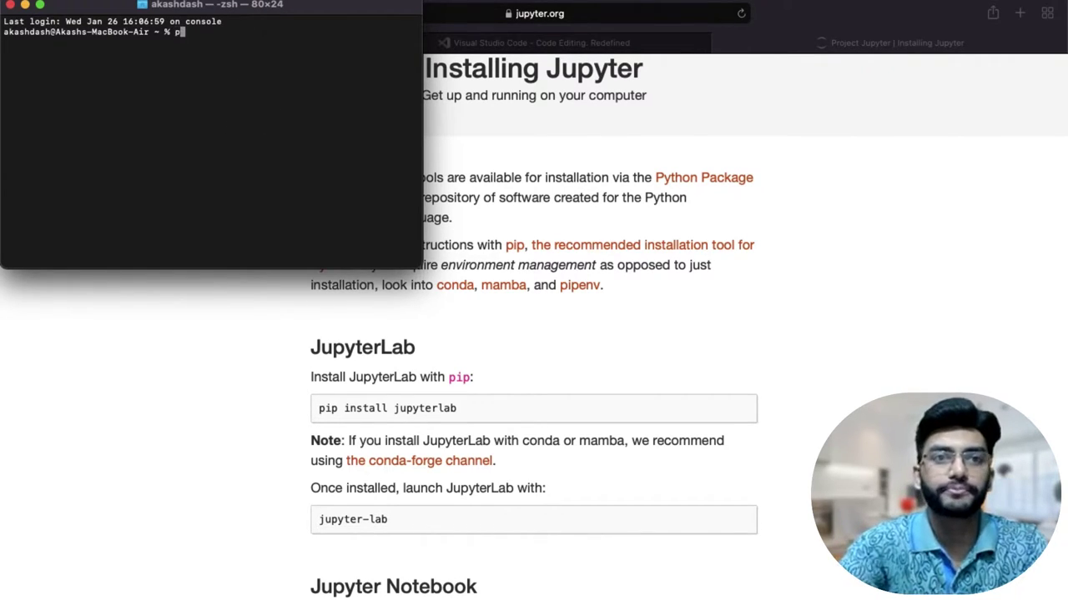
pyautogui.write('ip install ju')
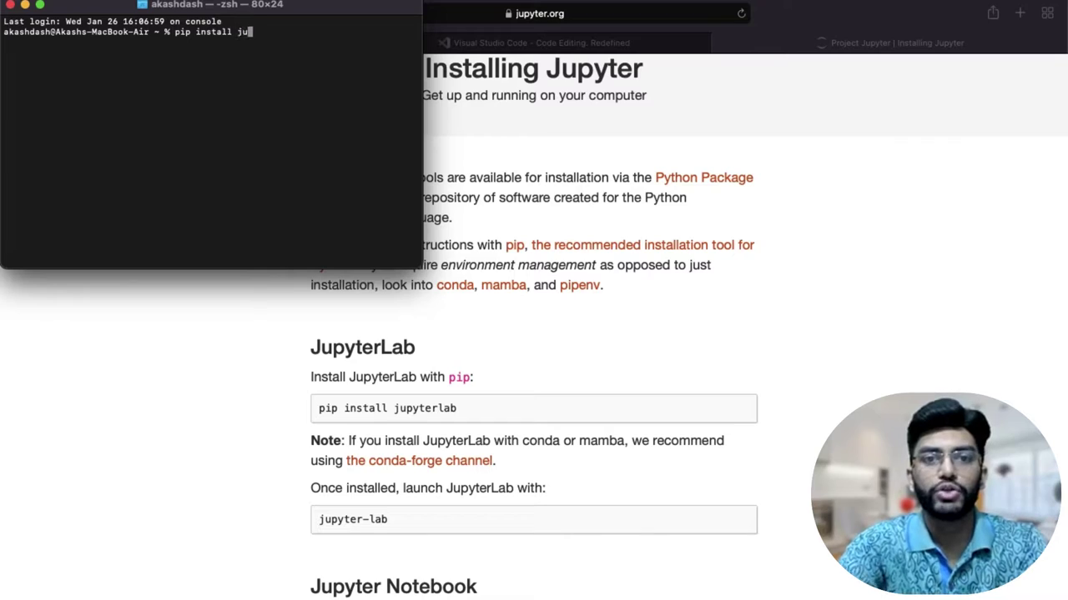
pyautogui.write('pyter')
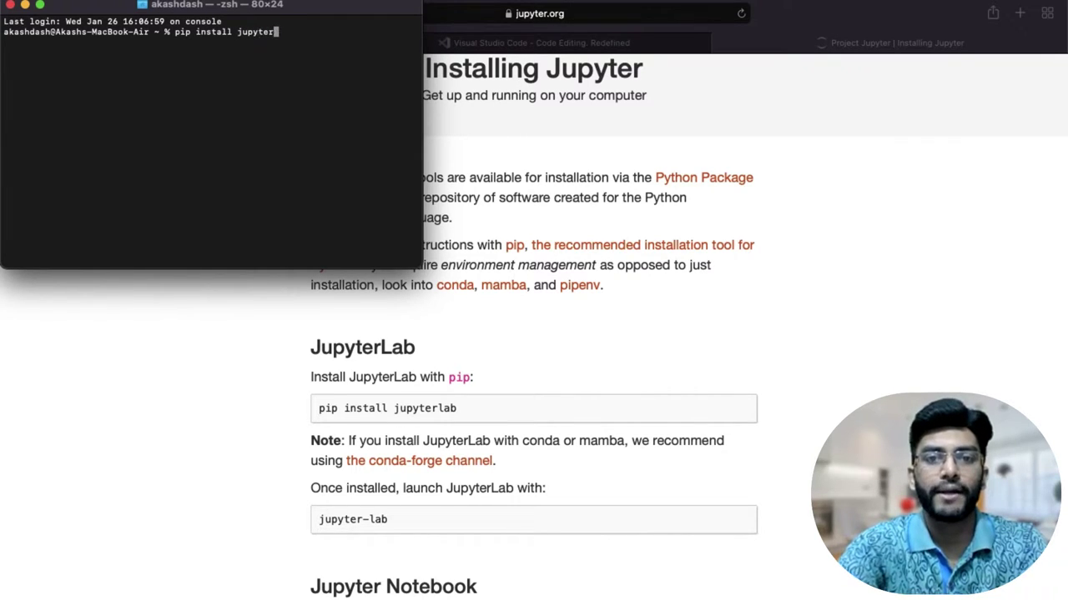
pyautogui.write('lab')
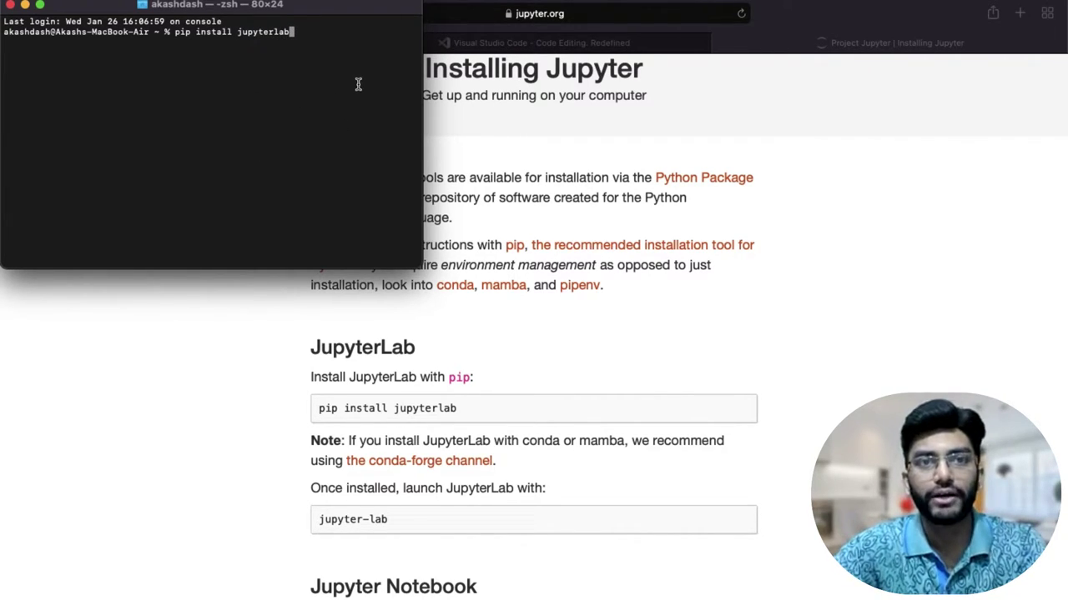
pyautogui.press('BackSpace')
pyautogui.press('BackSpace')
pyautogui.press('BackSpace')
pyautogui.press('BackSpace')
pyautogui.press('BackSpace')
pyautogui.press('BackSpace')
pyautogui.press('BackSpace')
pyautogui.press('BackSpace')
pyautogui.press('BackSpace')
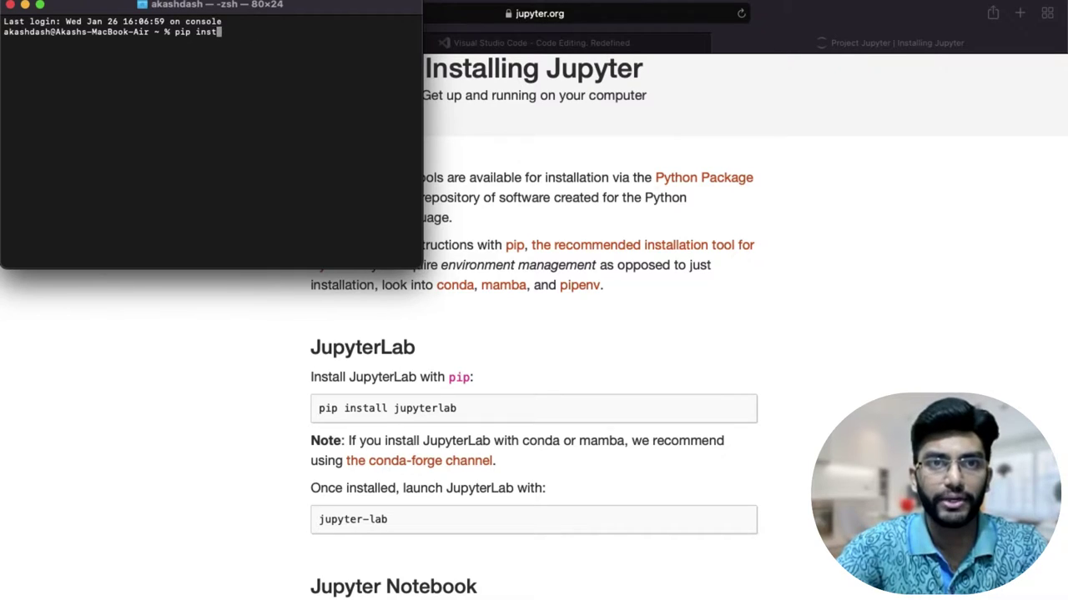
pyautogui.press('BackSpace')
pyautogui.press('BackSpace')
pyautogui.press('BackSpace')
pyautogui.press('BackSpace')
pyautogui.press('BackSpace')
pyautogui.press('BackSpace')
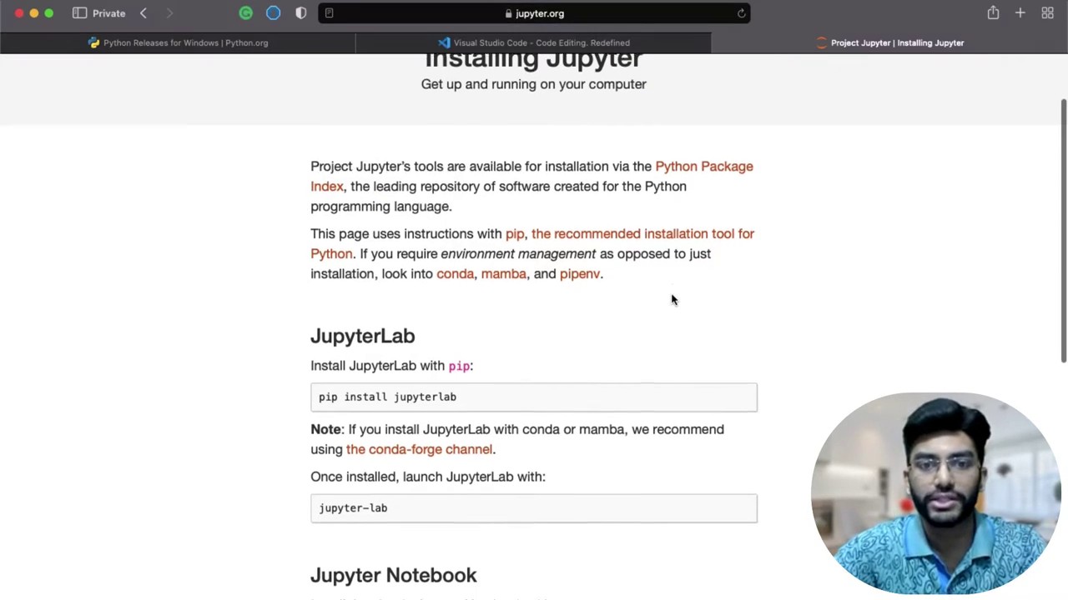
# Enlarge the Terminal text two steps and type 'pip install notebook'
pyautogui.scroll(-5, 672, 300)
pyautogui.press('super+Tab')
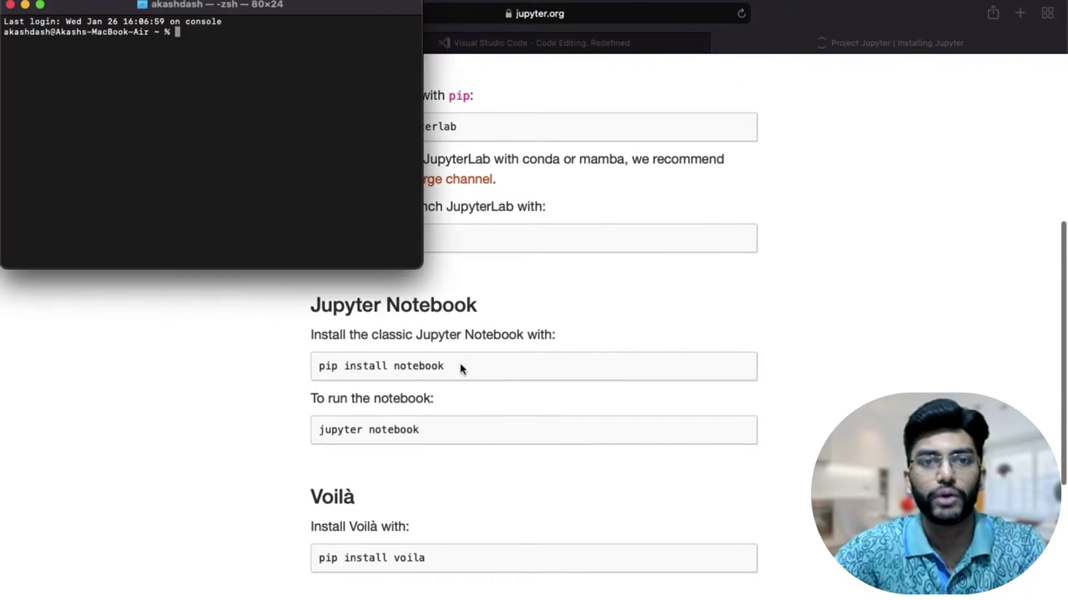
pyautogui.press('super+plus')
pyautogui.press('super+plus')
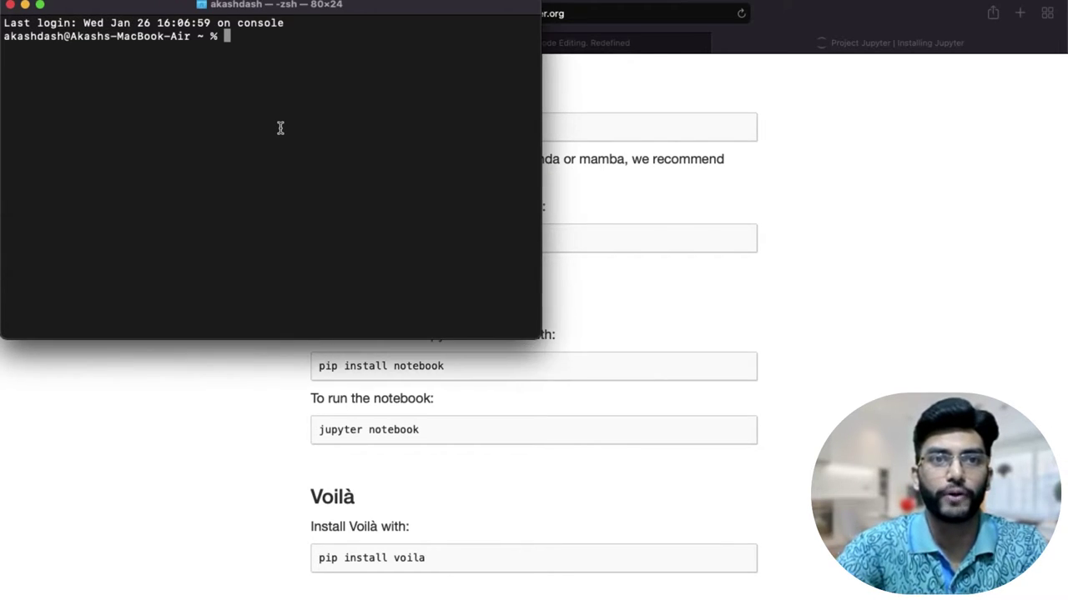
pyautogui.press('super+plus')
pyautogui.press('super+plus')
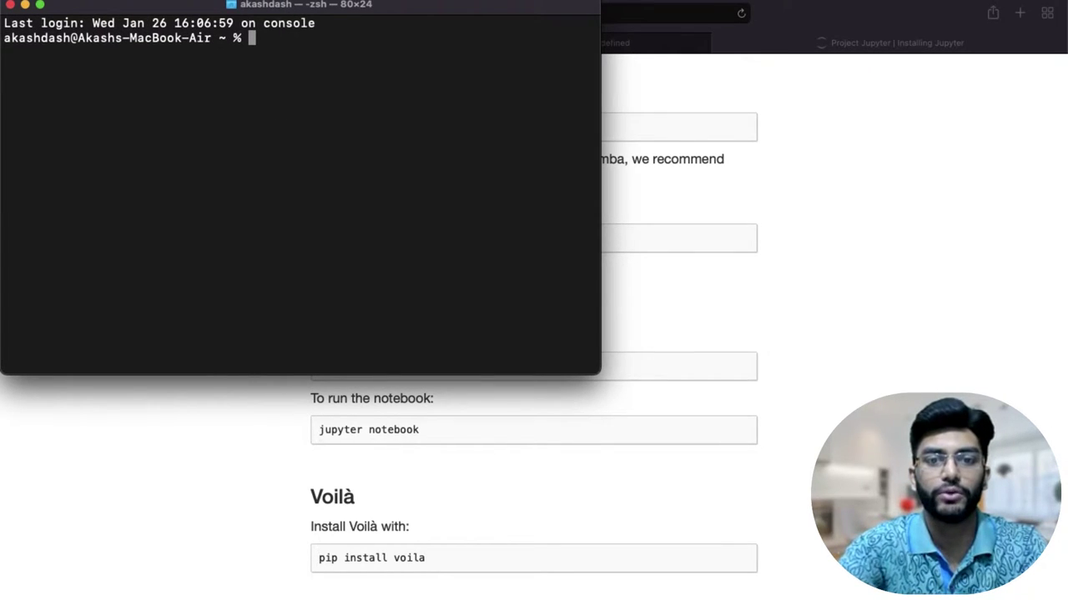
pyautogui.write('pip install no')
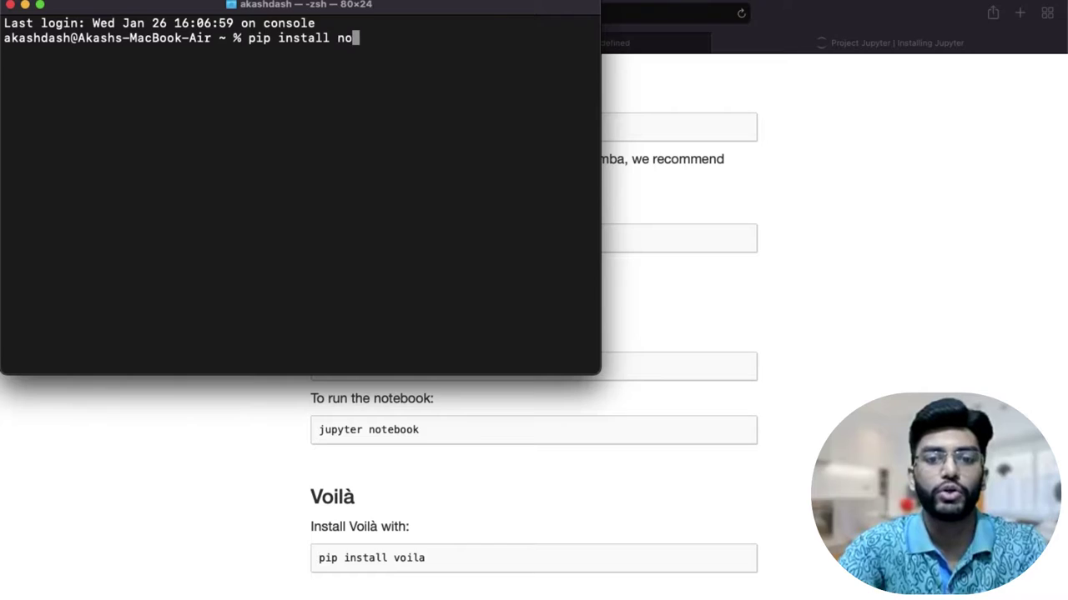
pyautogui.write('tebook')
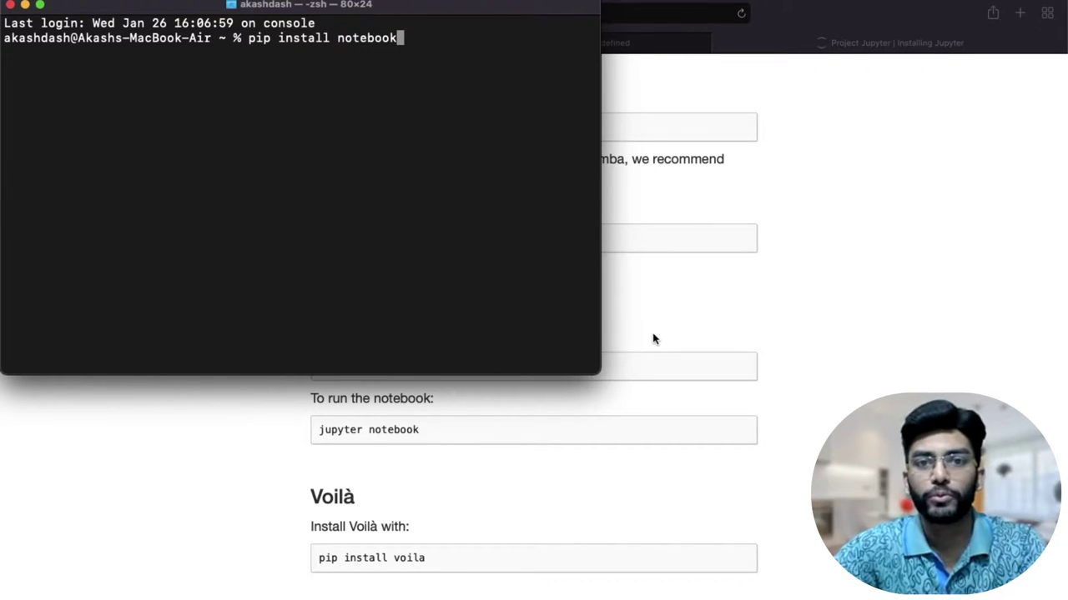
# Check the jupyter notebook launch command on the install page, then leave 'command' at the Terminal prompt
pyautogui.click(654, 339)
pyautogui.moveTo(317, 431); pyautogui.dragTo(419, 430)
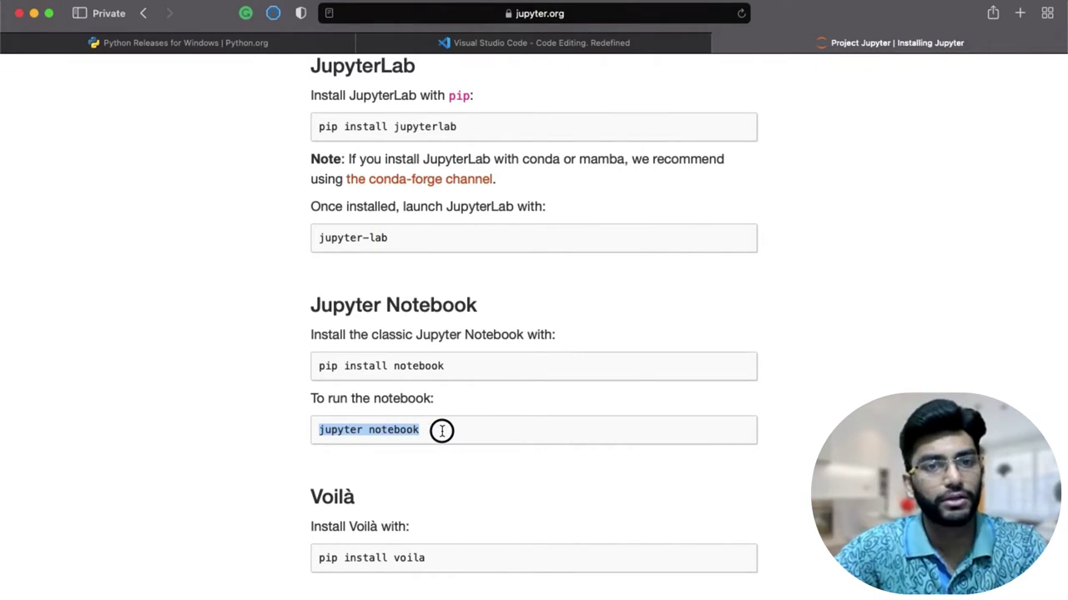
pyautogui.click(442, 431)
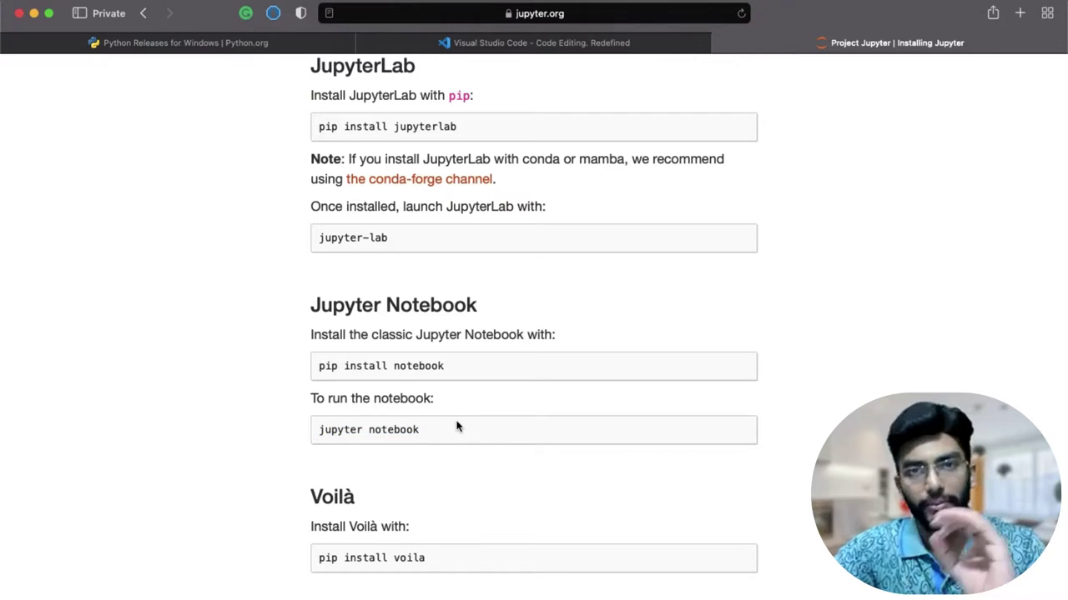
pyautogui.press('super+Tab')
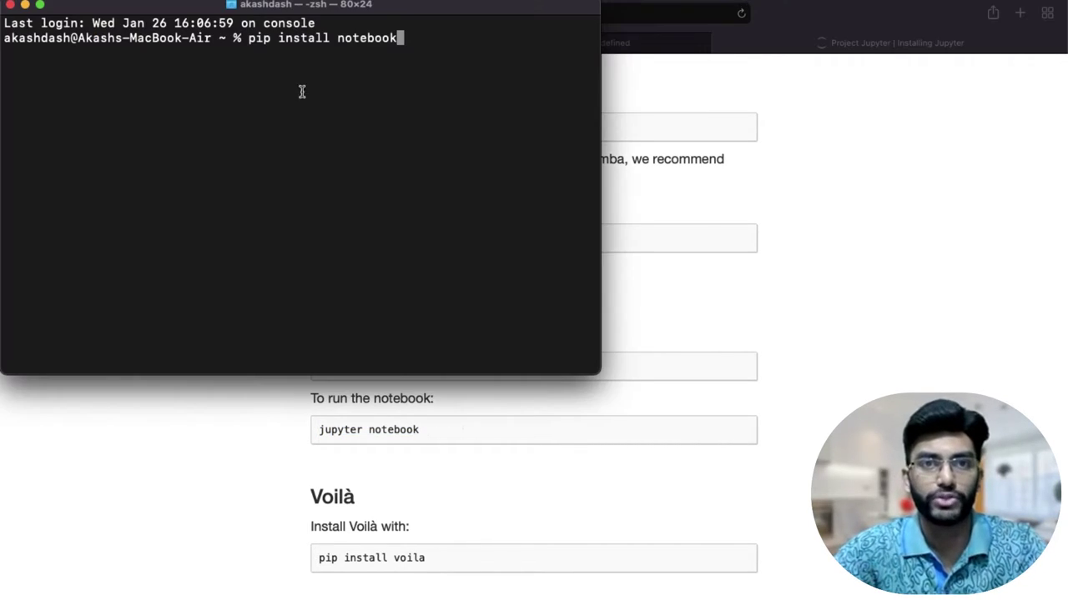
pyautogui.press('BackSpace')
pyautogui.press('BackSpace')
pyautogui.press('BackSpace')
pyautogui.press('BackSpace')
pyautogui.press('BackSpace')
pyautogui.press('BackSpace')
pyautogui.press('BackSpace')
pyautogui.press('BackSpace')
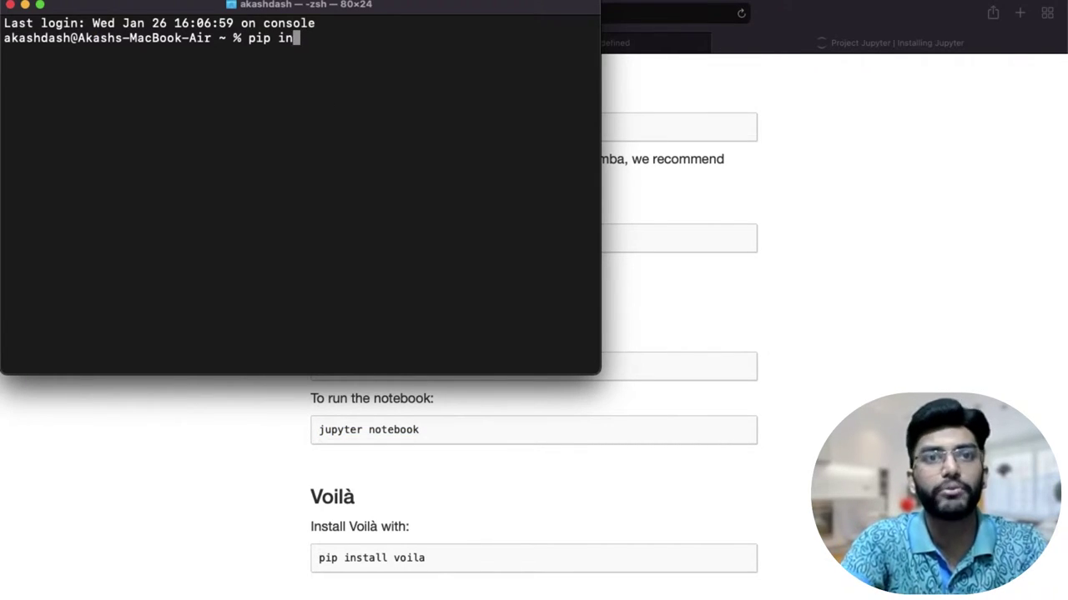
pyautogui.press('BackSpace')
pyautogui.press('BackSpace')
pyautogui.press('BackSpace')
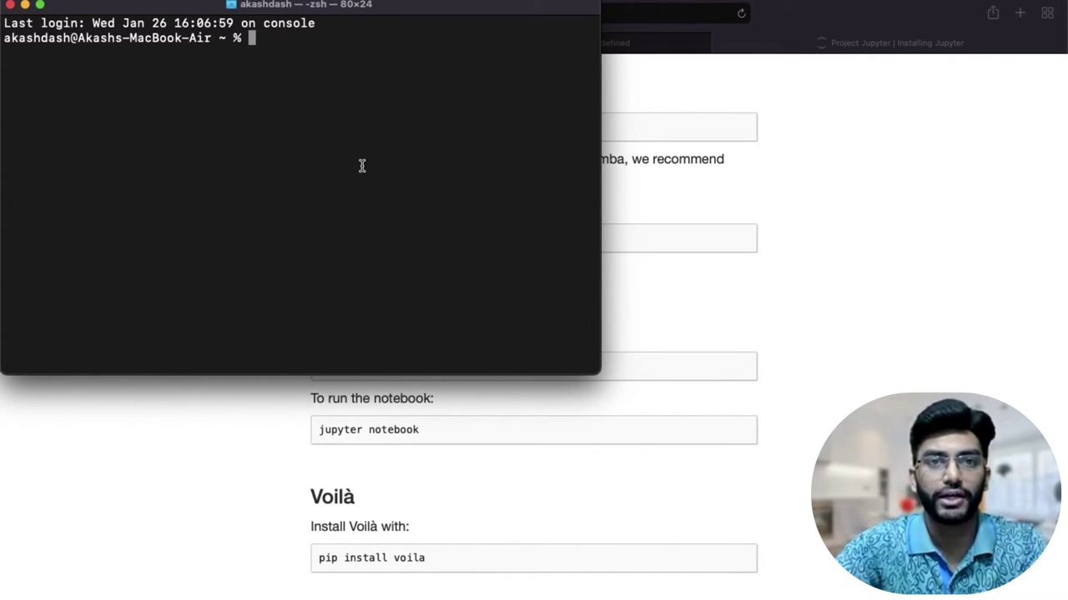
pyautogui.write('command pro')
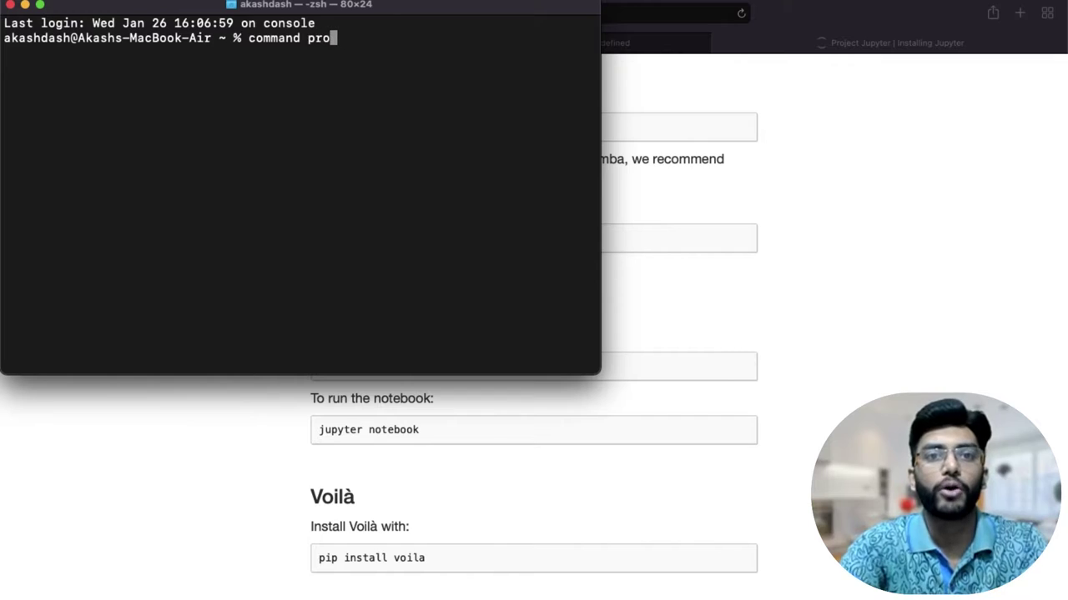
pyautogui.write('mpt')
pyautogui.press('BackSpace')
pyautogui.press('BackSpace')
pyautogui.press('BackSpace')
pyautogui.press('BackSpace')
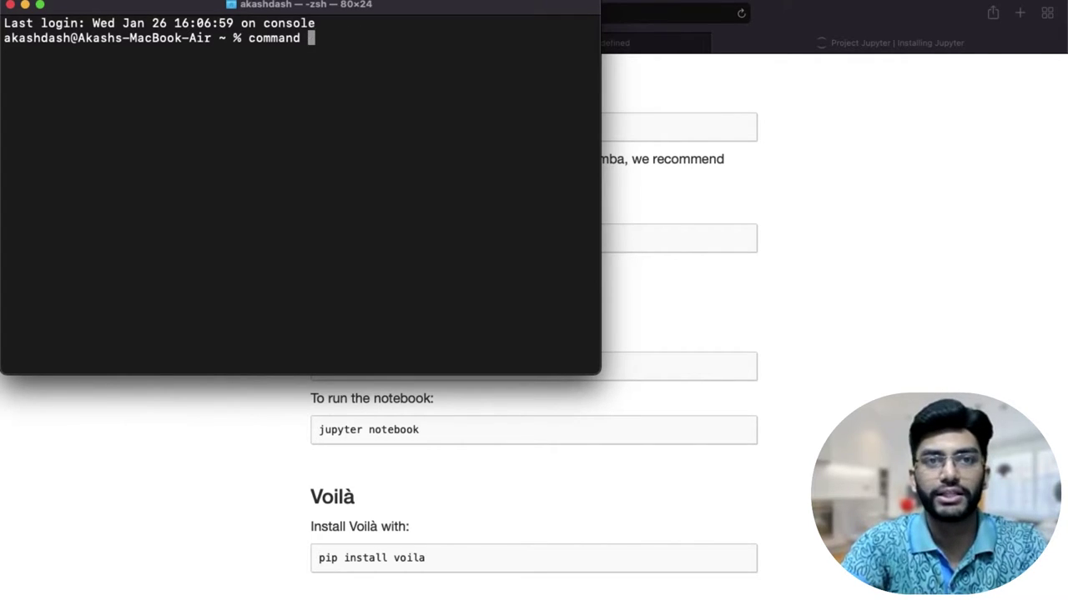
pyautogui.press('BackSpace')
pyautogui.press('BackSpace')
pyautogui.press('BackSpace')
pyautogui.press('BackSpace')
pyautogui.press('BackSpace')
# Search Google in a new tab for 'command prompt in windows'
pyautogui.click(781, 242)
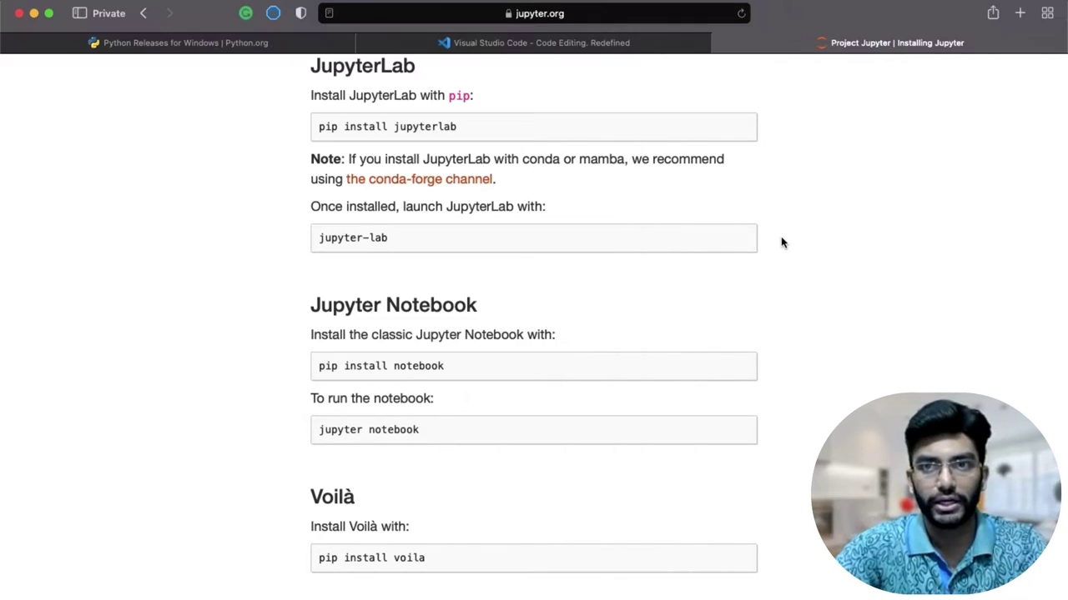
pyautogui.press('super+t')
pyautogui.write('c')
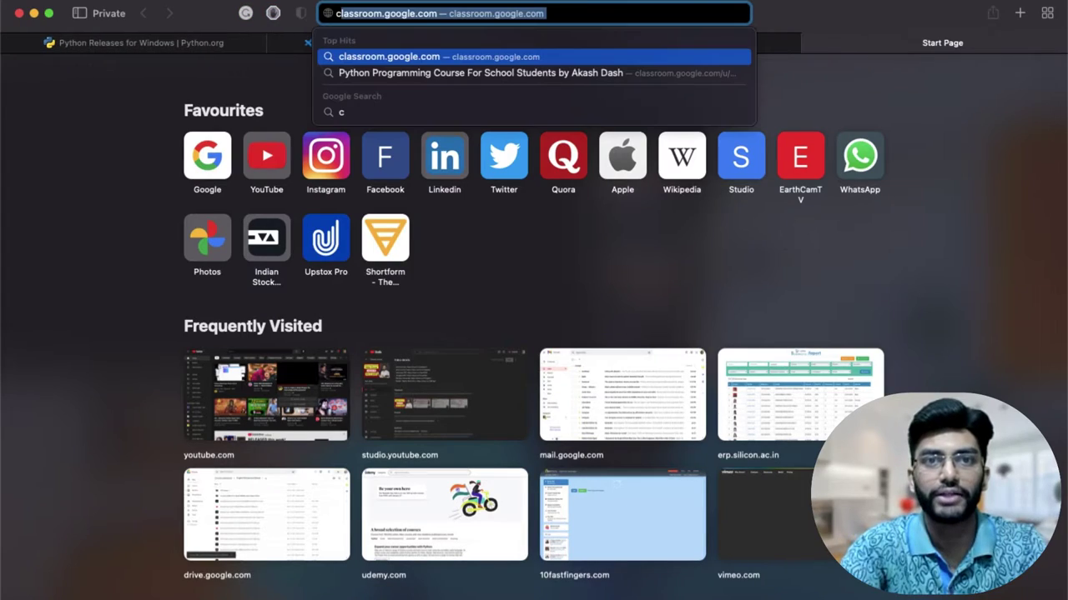
pyautogui.write('ommand prom')
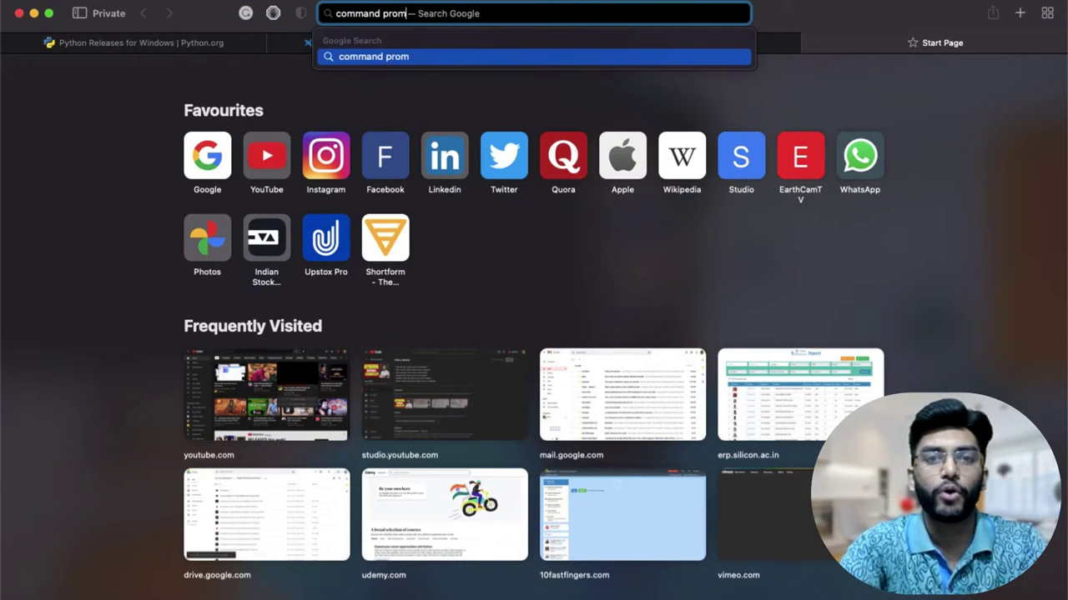
pyautogui.write('pt in window')
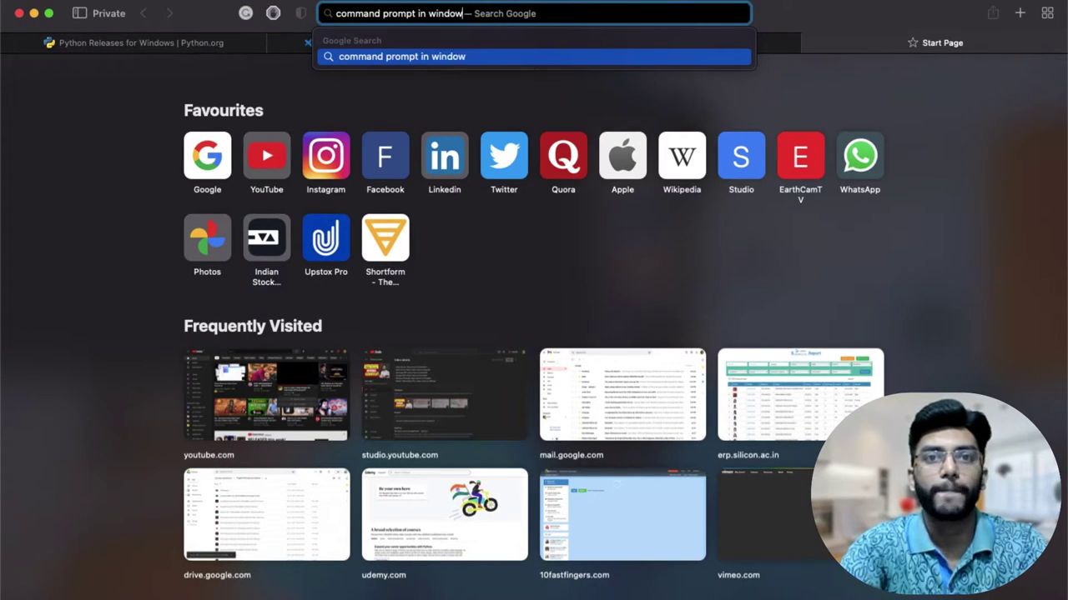
pyautogui.write('s')
pyautogui.press('Return')
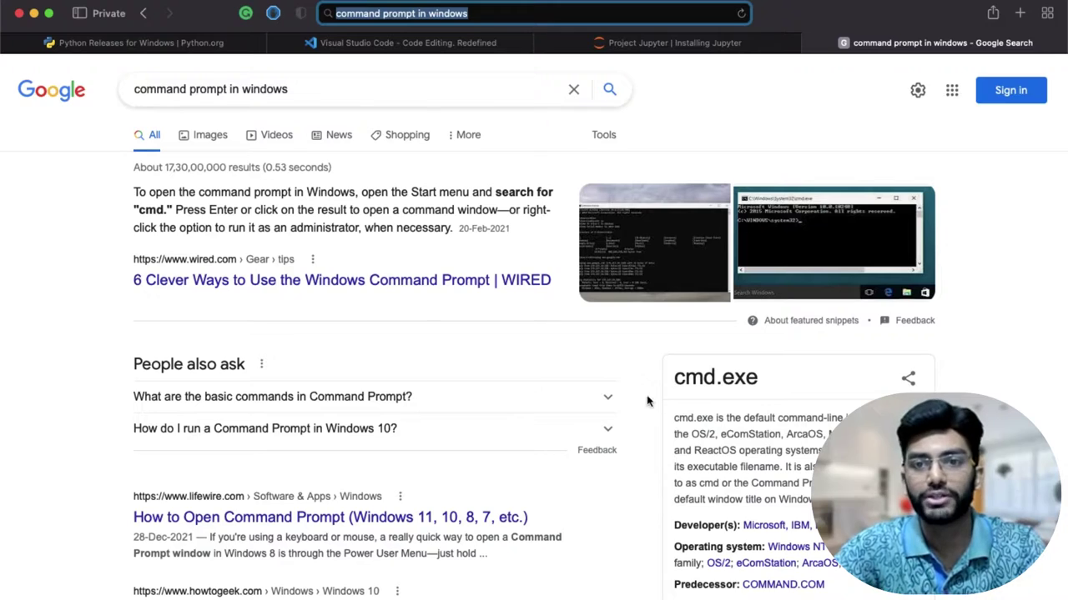
# Run 'jupyter notebook' in Terminal to start the server at localhost:8888
pyautogui.hotkey('ctrl', 'shift', 'Tab')
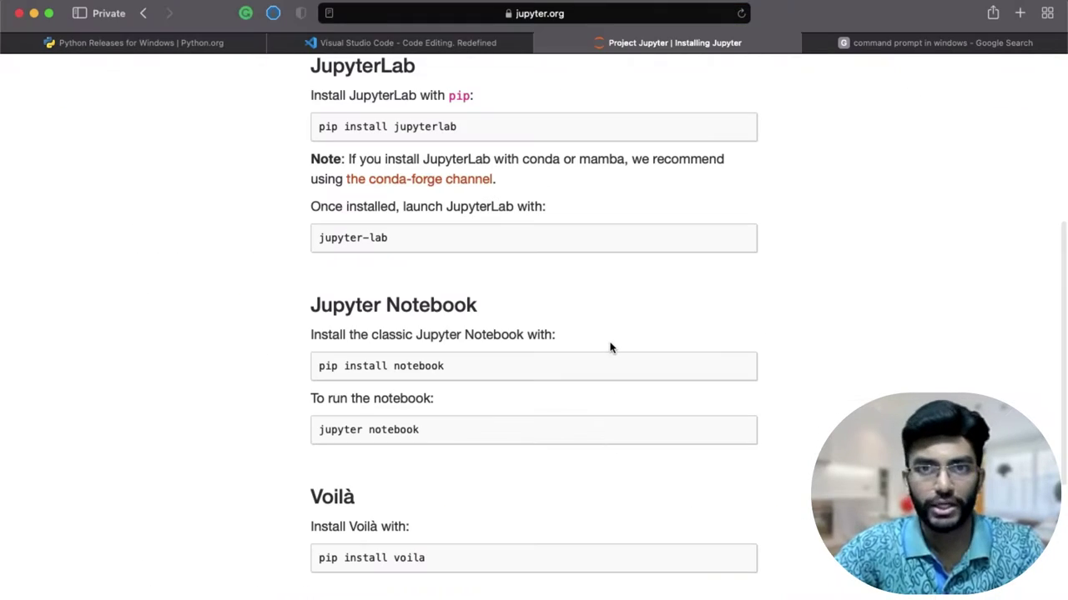
pyautogui.scroll(1, 463, 292)
pyautogui.scroll(-1, 466, 296)
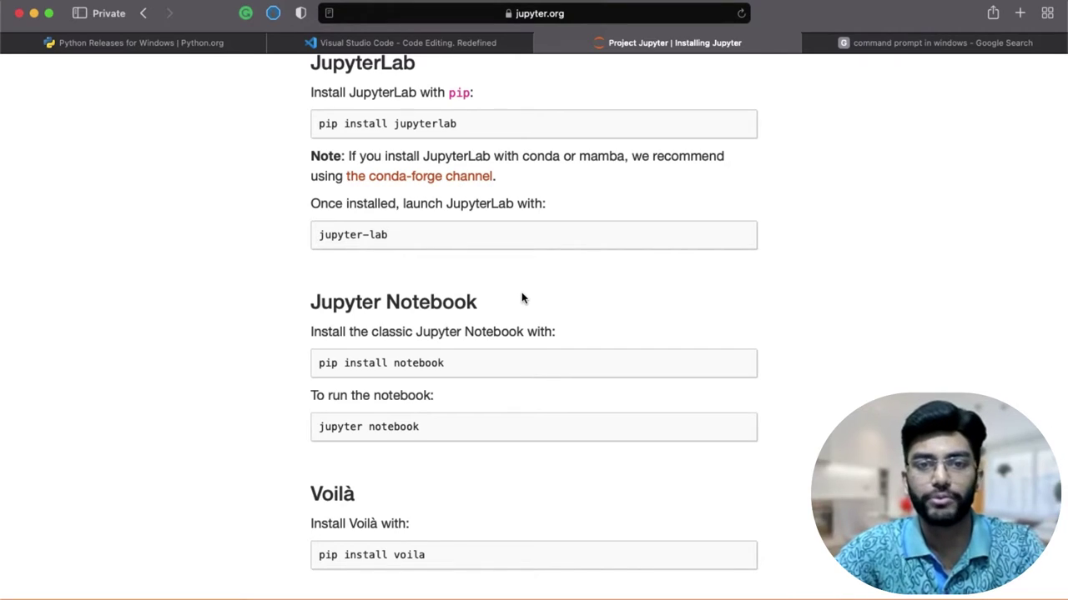
pyautogui.press('super+Tab')
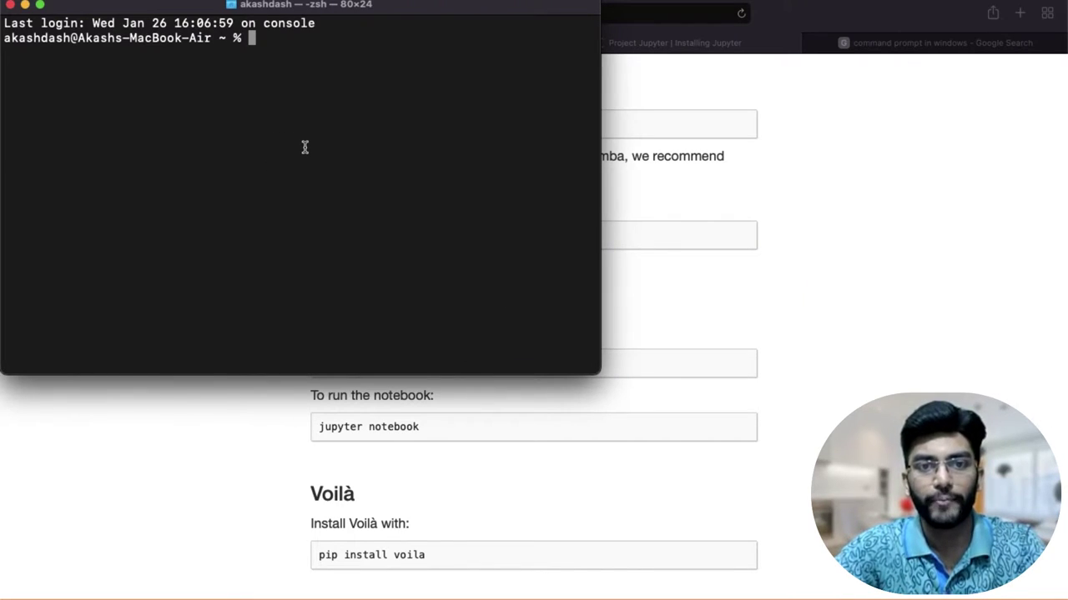
pyautogui.write('jupy')
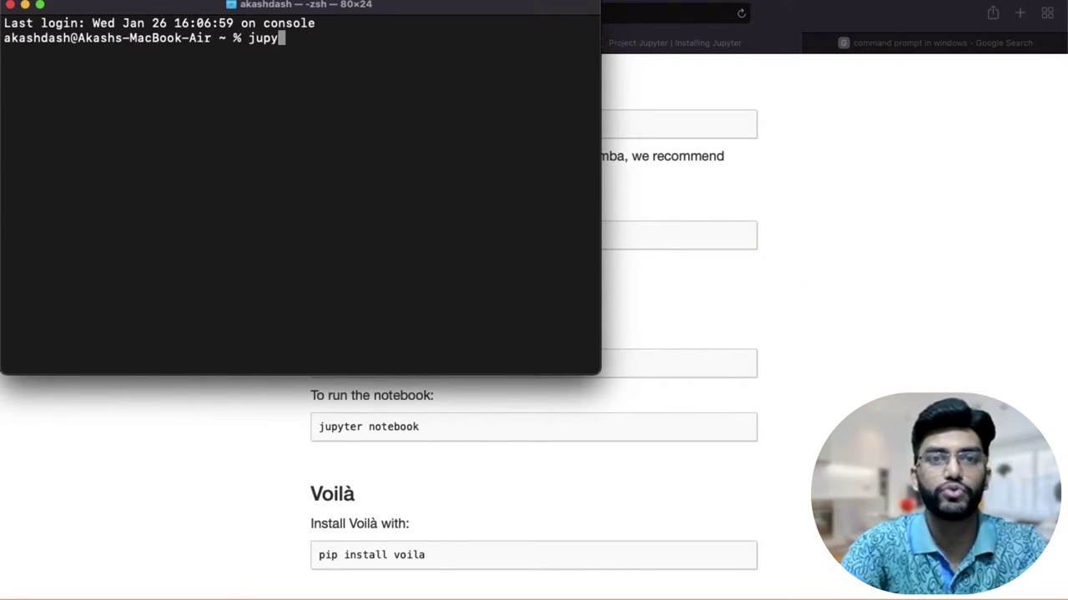
pyautogui.write('ter not')
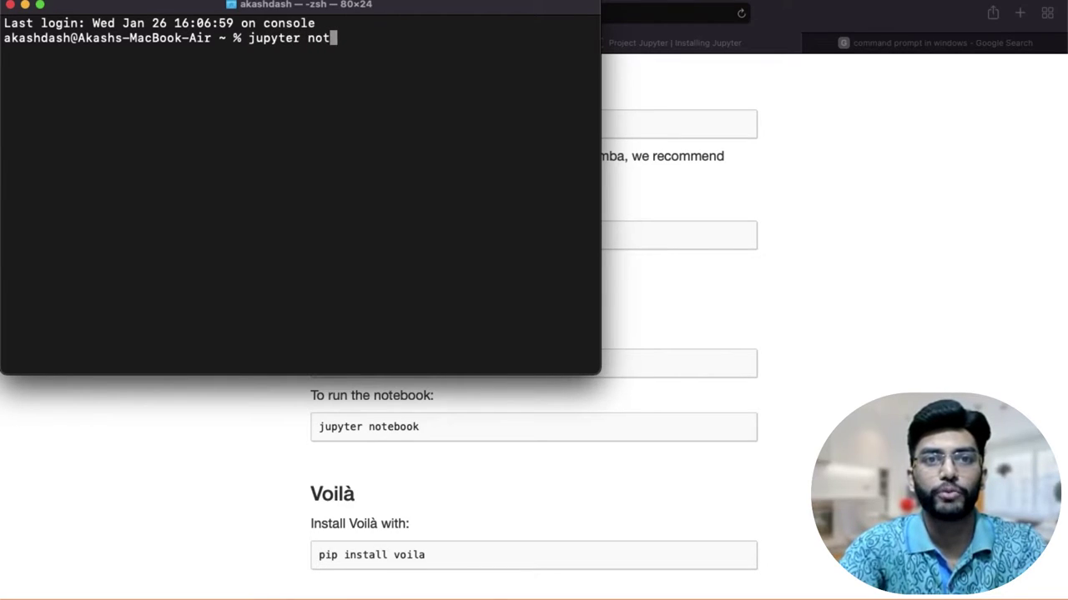
pyautogui.write('ebook')
pyautogui.press('Return')
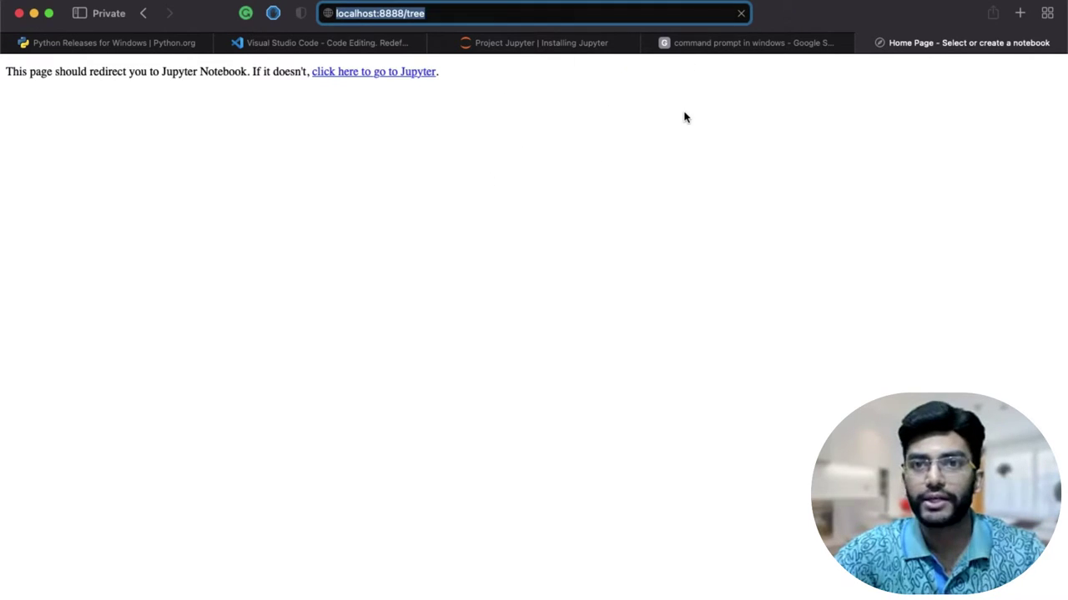
# Close the search tab, create a Python 3 (ipykernel) notebook, and zoom the page in
pyautogui.click(650, 42)
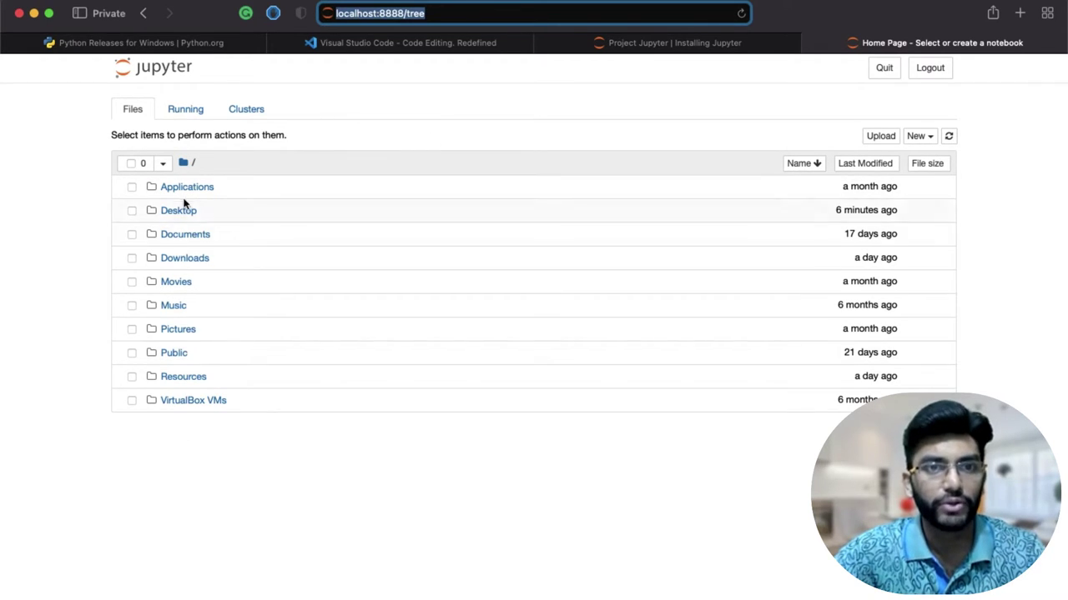
pyautogui.click(921, 138)
pyautogui.click(884, 170)
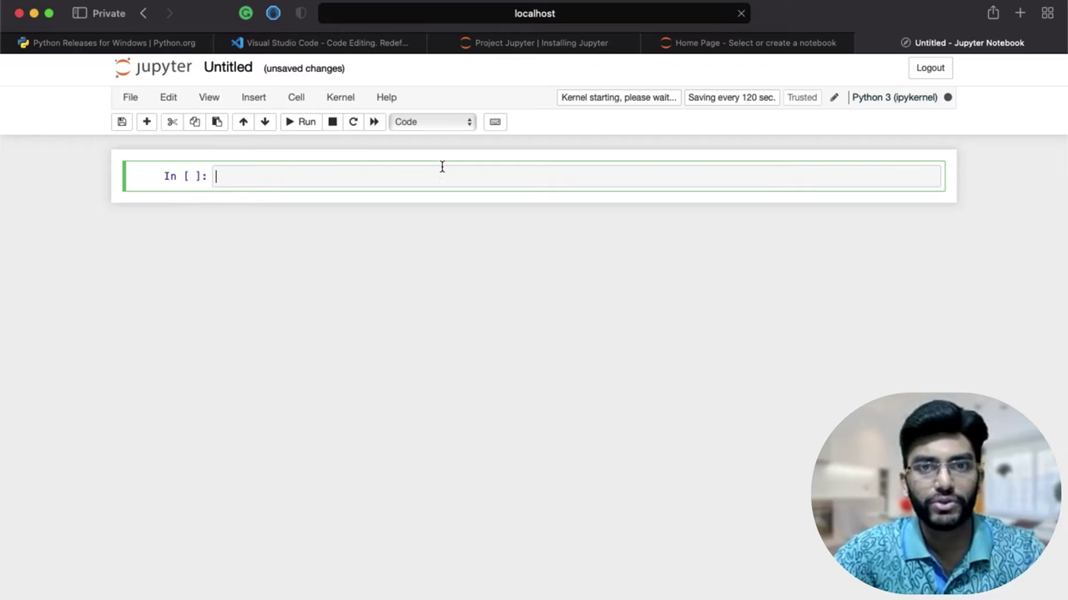
pyautogui.press('super+equal')
pyautogui.press('super+equal')
pyautogui.press('super+equal')
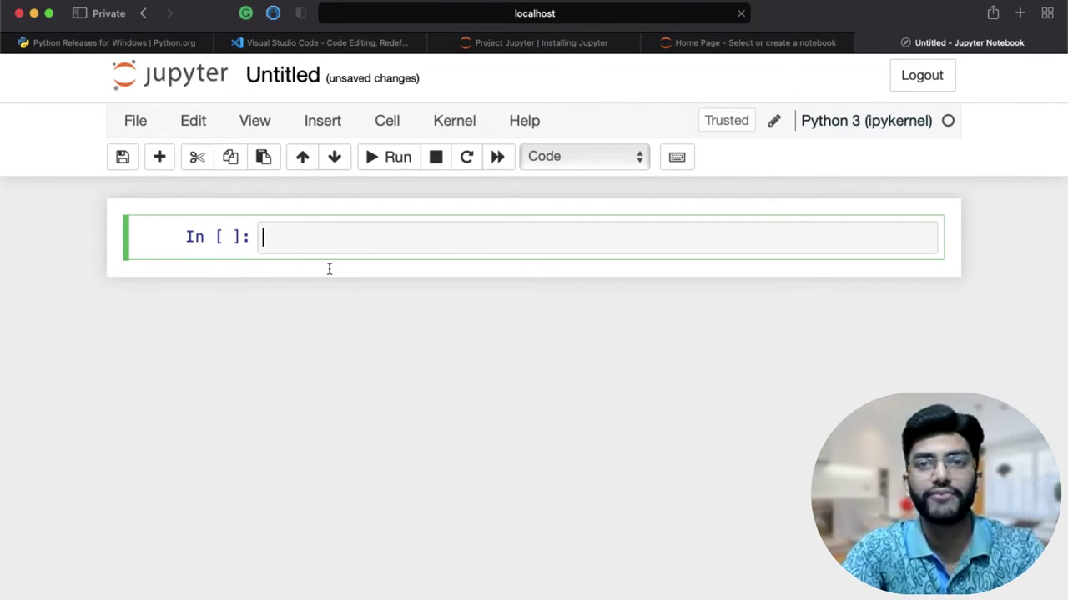
# Write and run a first cell printing "Hello World!"
pyautogui.write('print(')
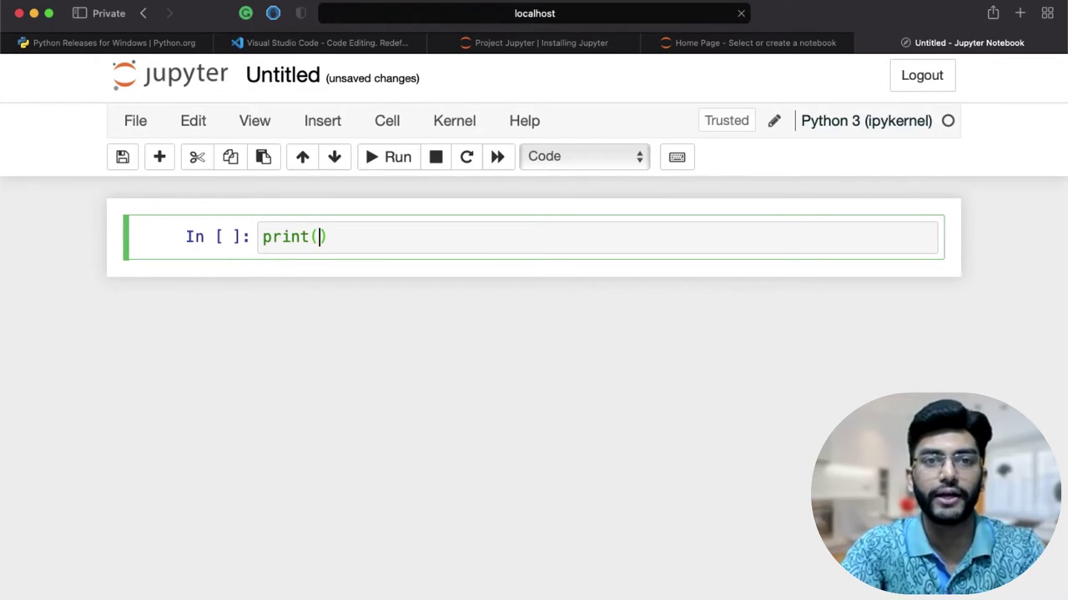
pyautogui.write('"')
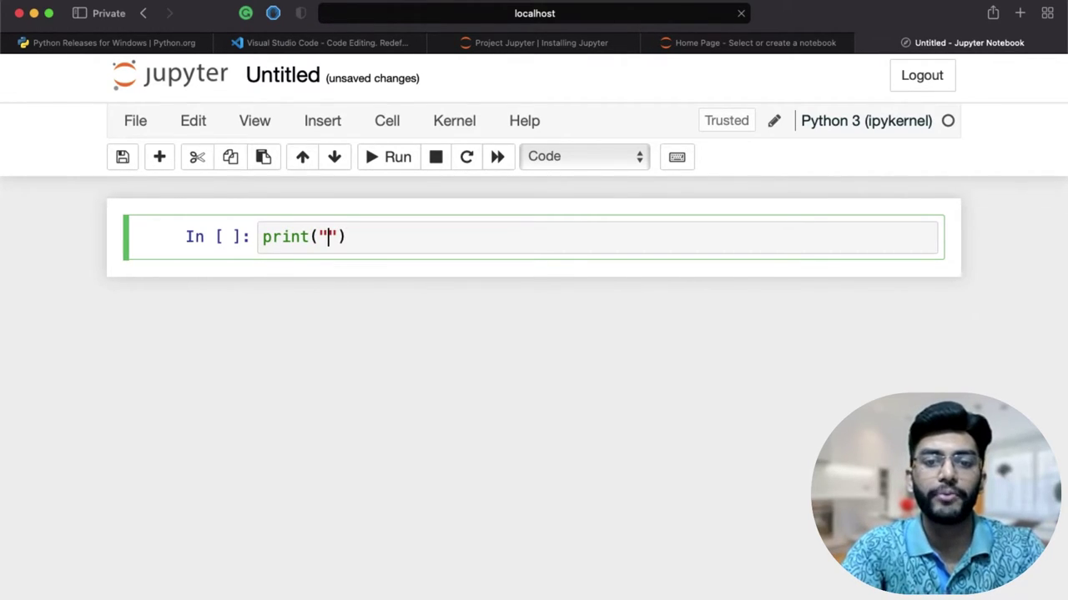
pyautogui.write('Hello ')
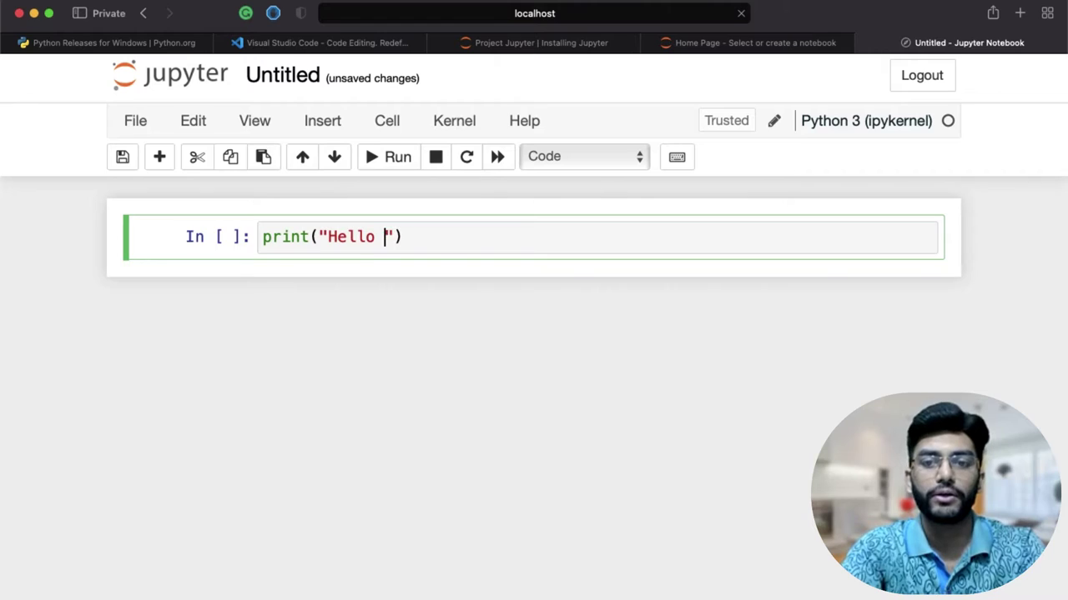
pyautogui.write('World!')
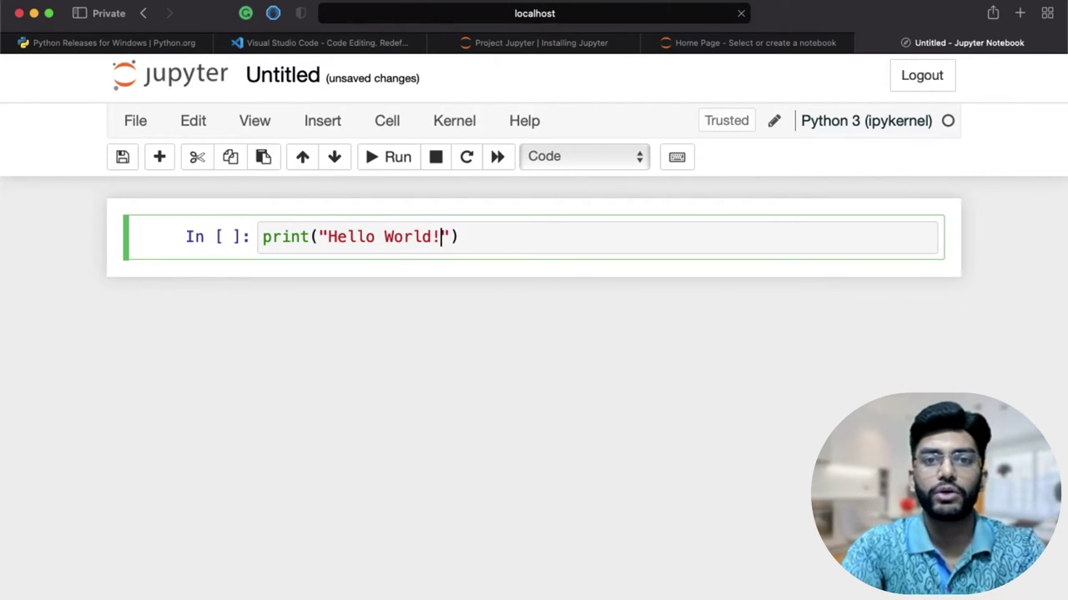
pyautogui.click(460, 236)
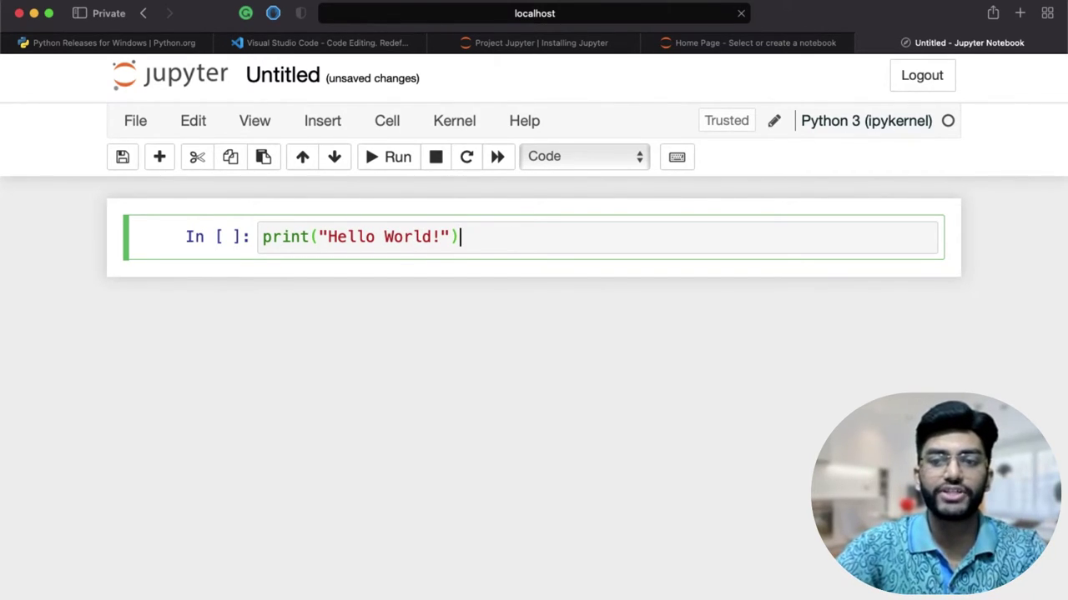
pyautogui.hotkey('shift', 'Return')
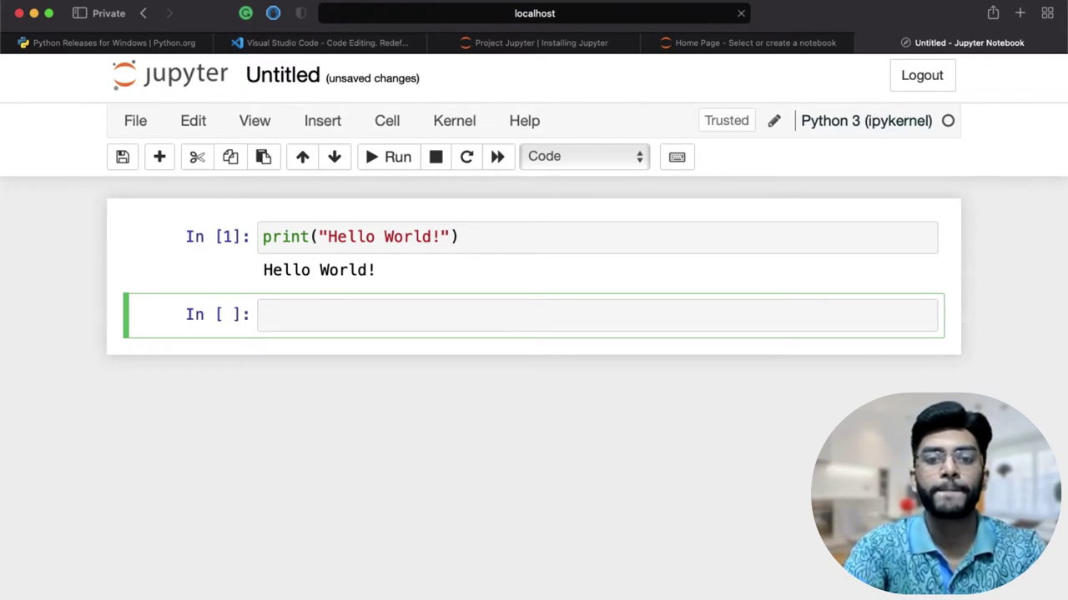
# Add a cell reading an integer and printing "The entered number is", then run it with 5
pyautogui.write('a = ')
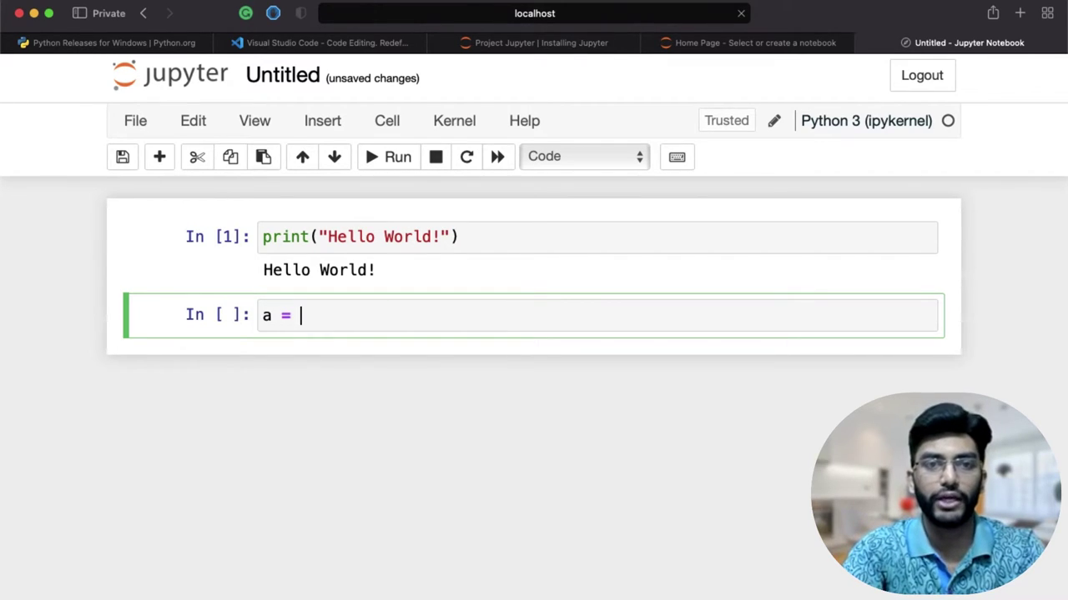
pyautogui.write('int(input')
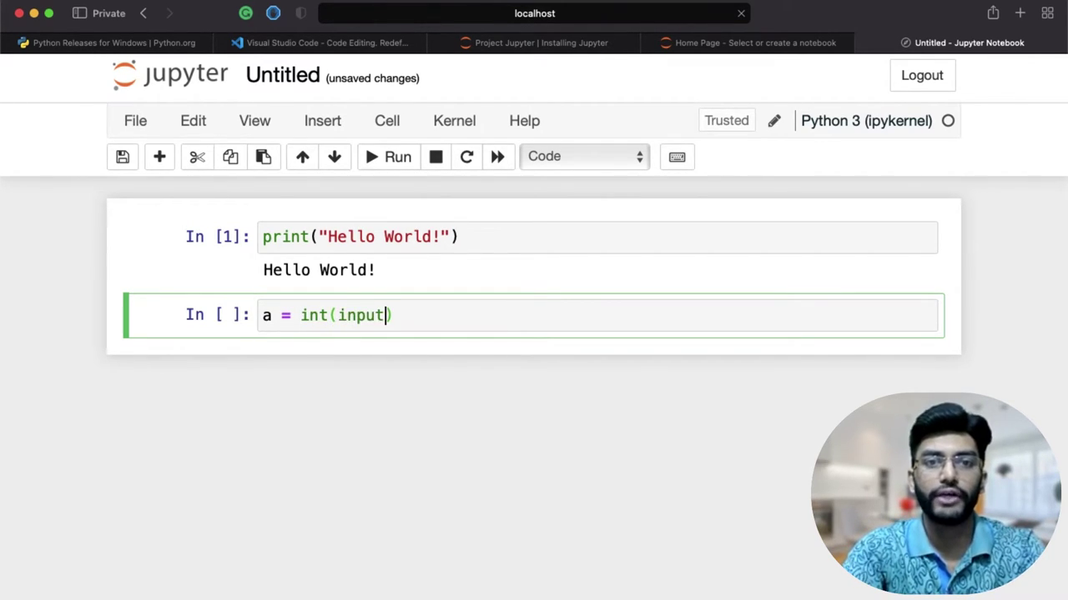
pyautogui.write('("Enter a ')
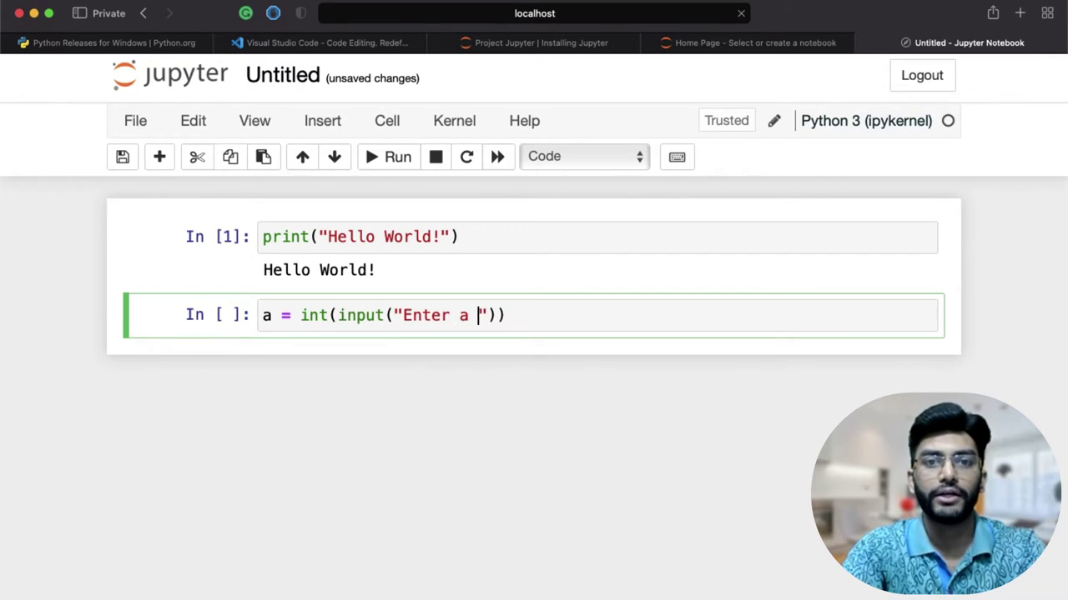
pyautogui.write('number:')
pyautogui.press('Right')
pyautogui.press('Right')
pyautogui.press('Right')
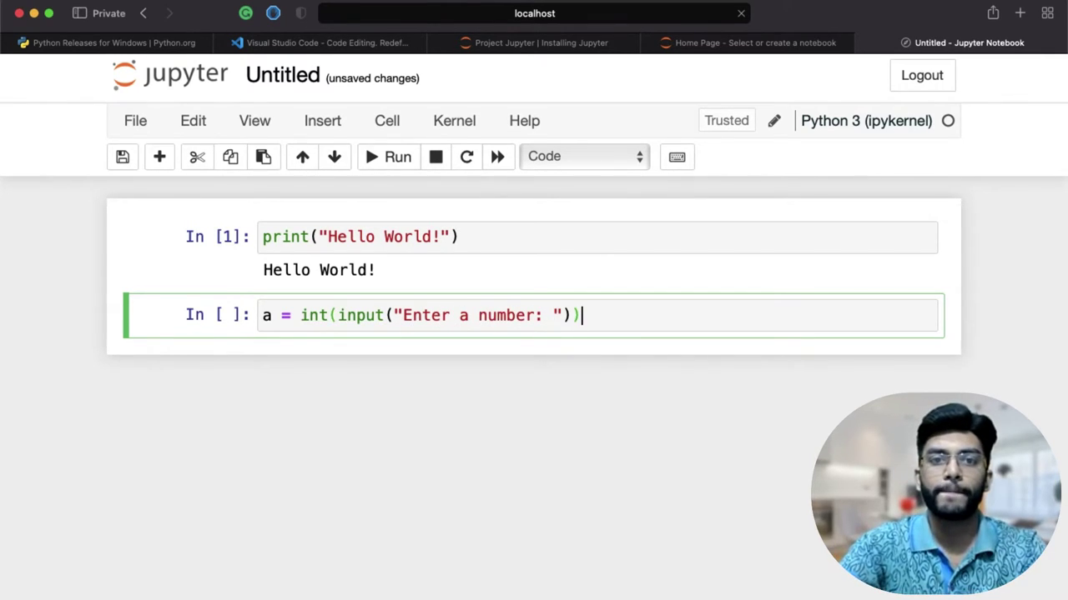
pyautogui.press('Return')
pyautogui.write('print(')
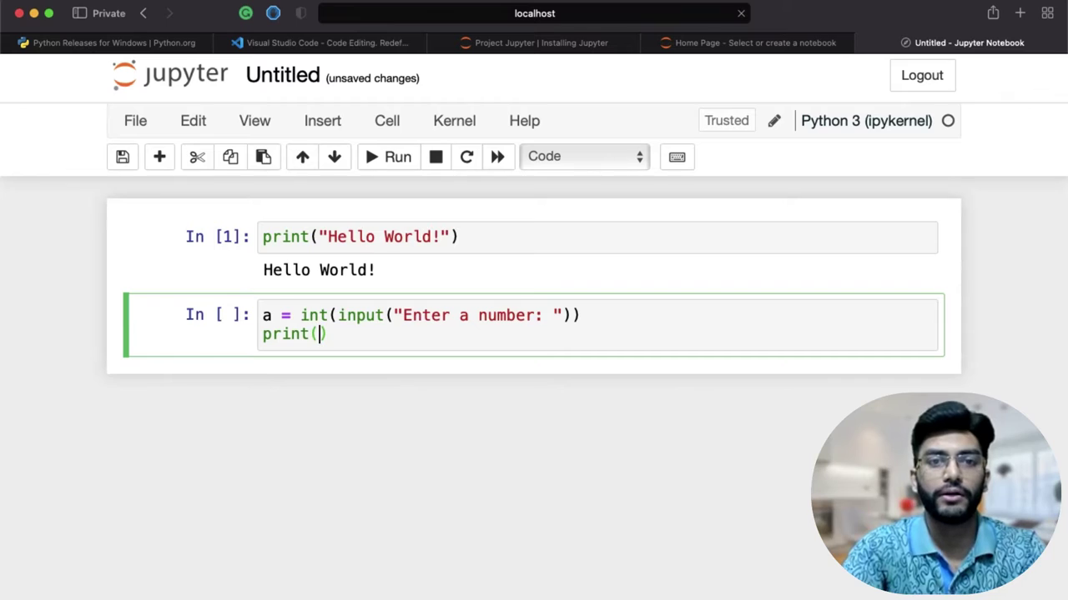
pyautogui.write('"The entr')
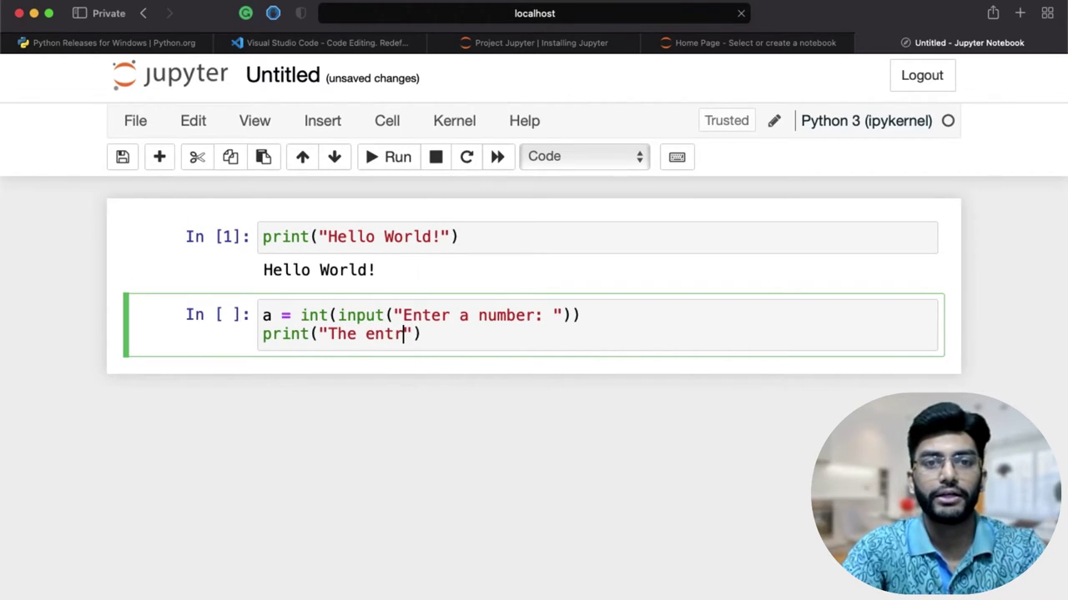
pyautogui.write('red number ')
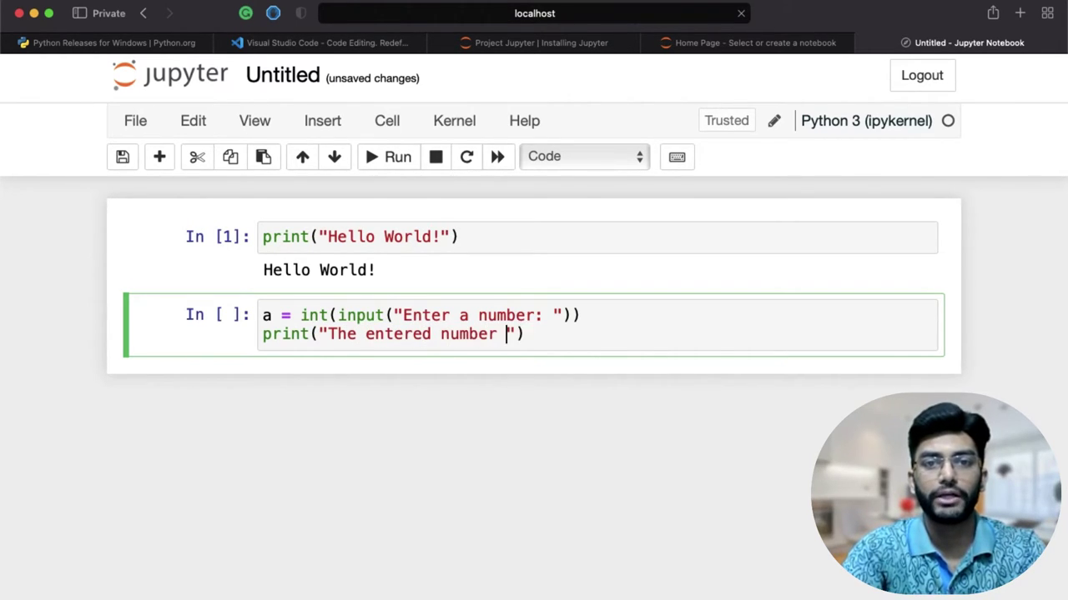
pyautogui.write('is "')
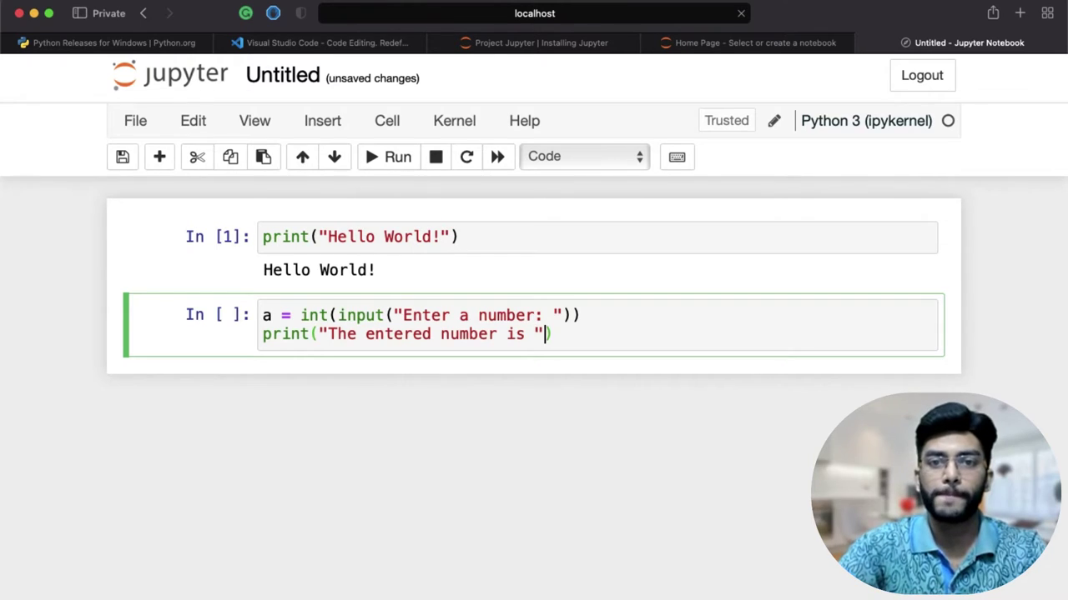
pyautogui.write(' +')
pyautogui.press('BackSpace')
pyautogui.press('BackSpace')
pyautogui.write(',')
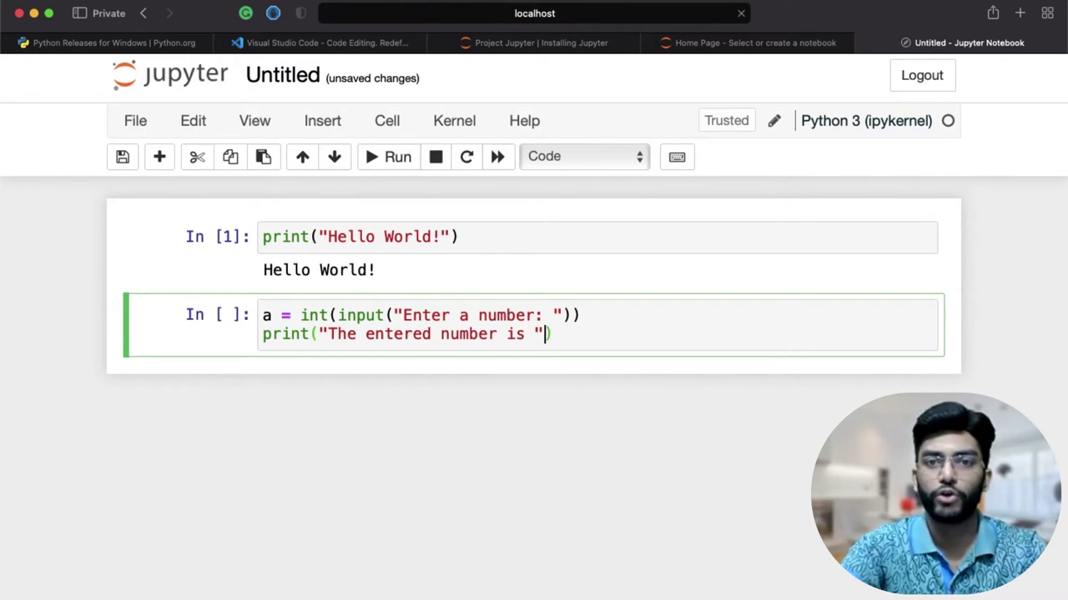
pyautogui.press('BackSpace')
pyautogui.write(', ')
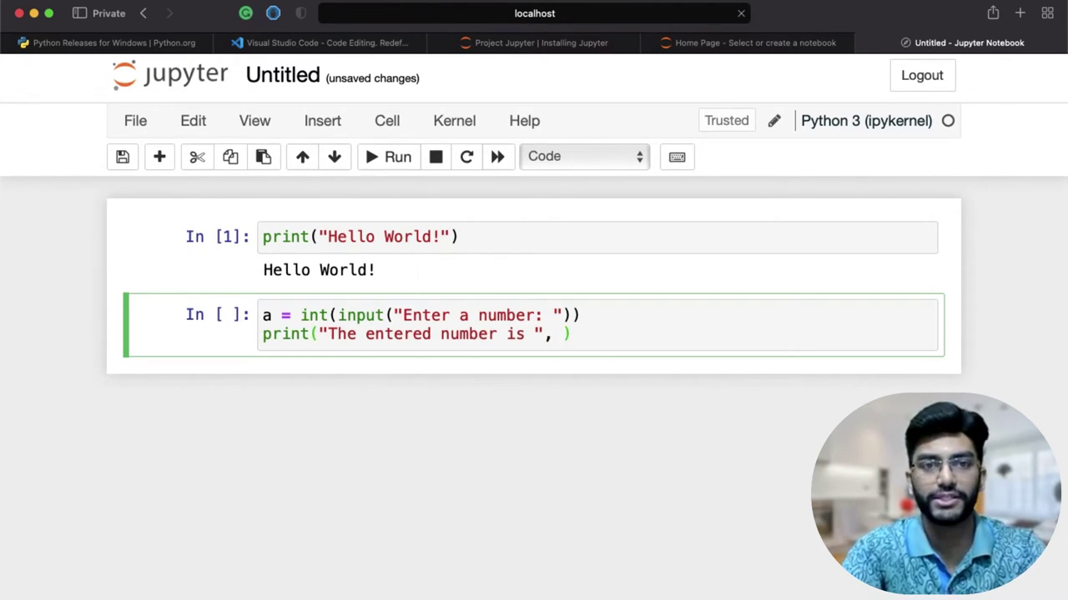
pyautogui.write('a)')
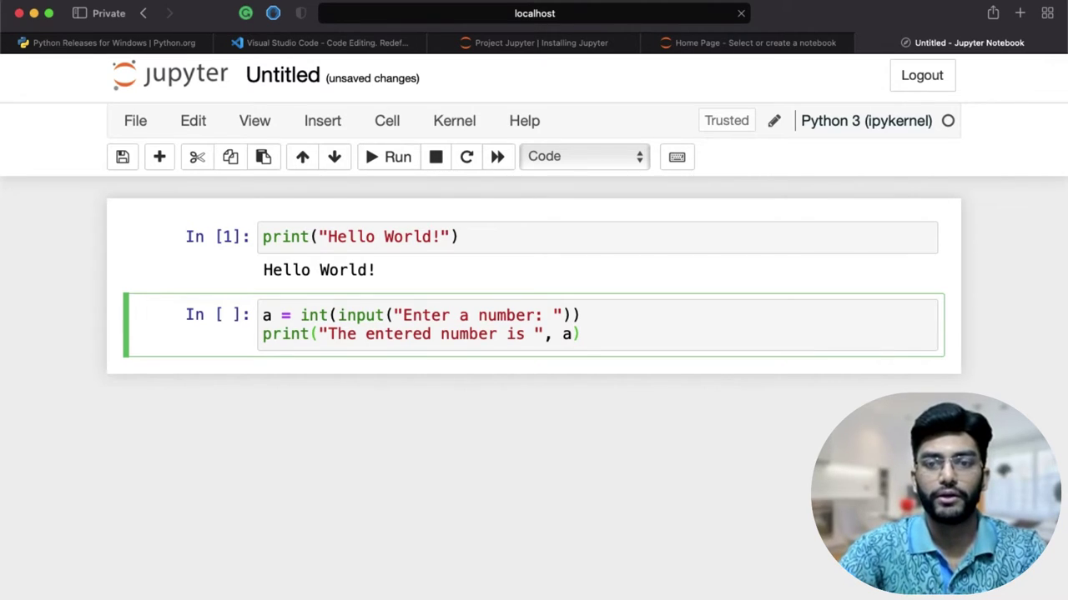
pyautogui.hotkey('shift', 'Return')
pyautogui.write('5')
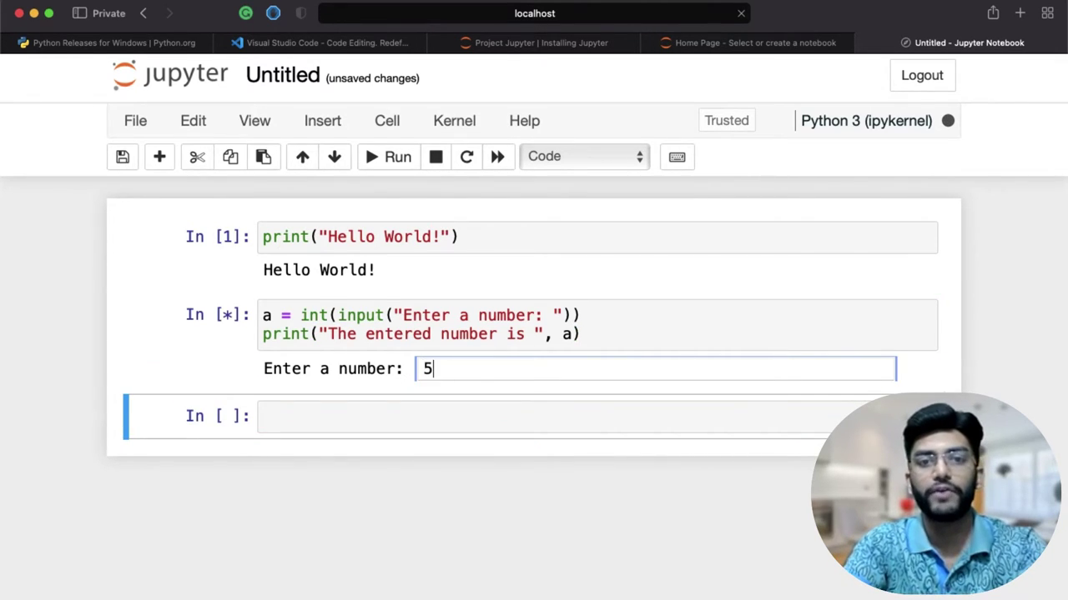
pyautogui.press('Return')
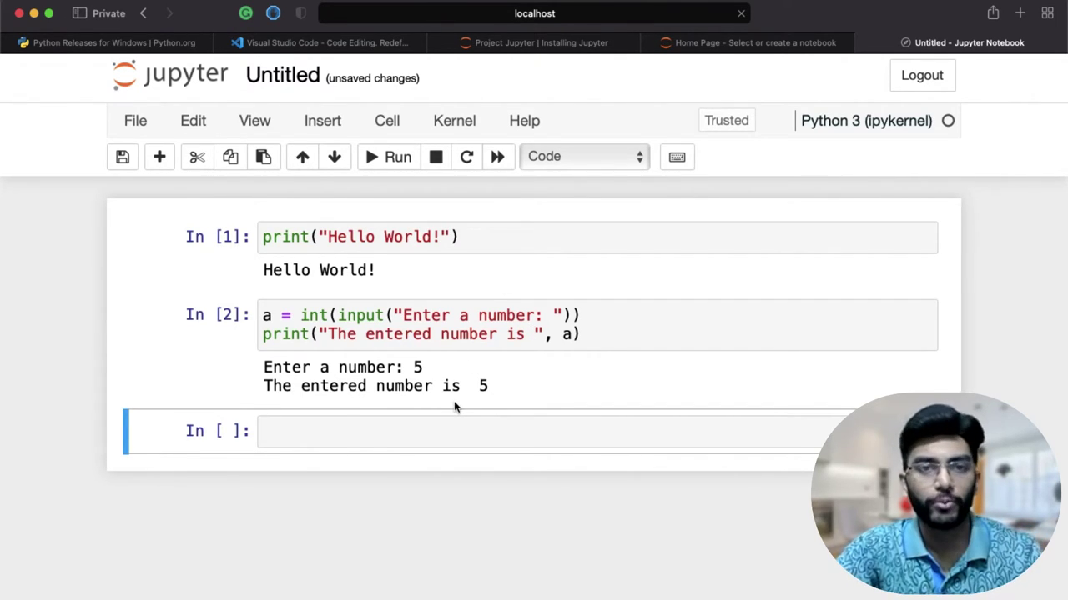
# Flip through the Jupyter home, Python releases and VS Code tabs, ending on Installing Jupyter
pyautogui.click(753, 42)
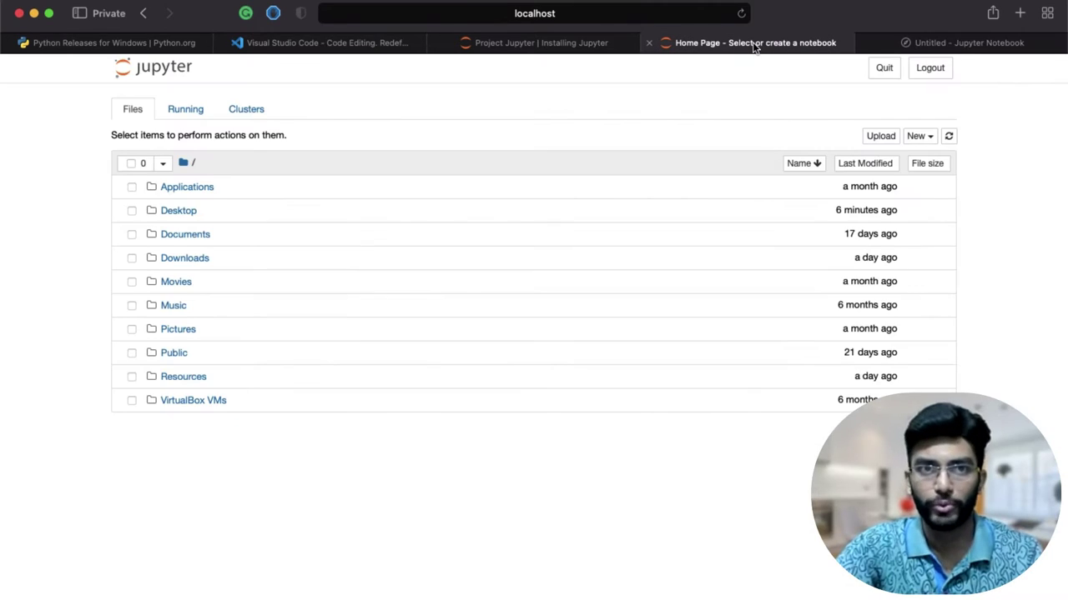
pyautogui.click(151, 46)
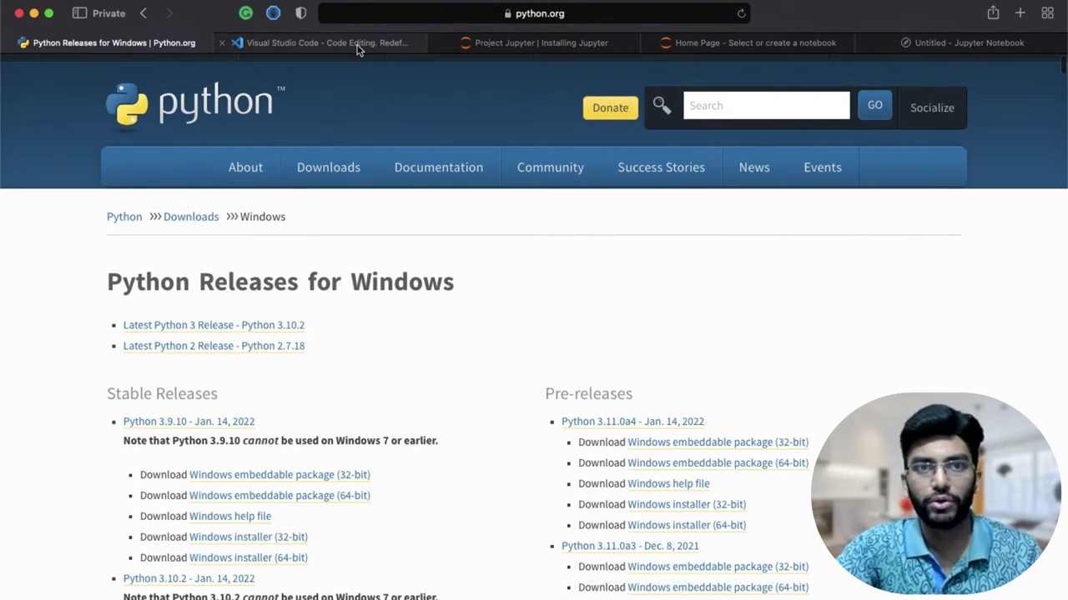
pyautogui.click(358, 43)
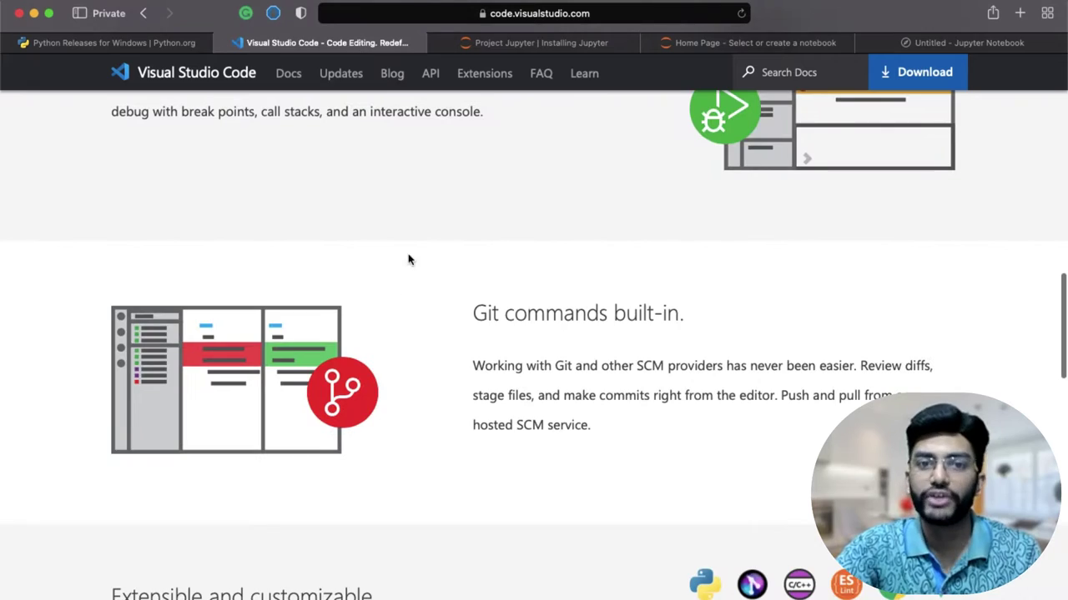
pyautogui.scroll(10, 413, 258)
pyautogui.scroll(10, 419, 256)
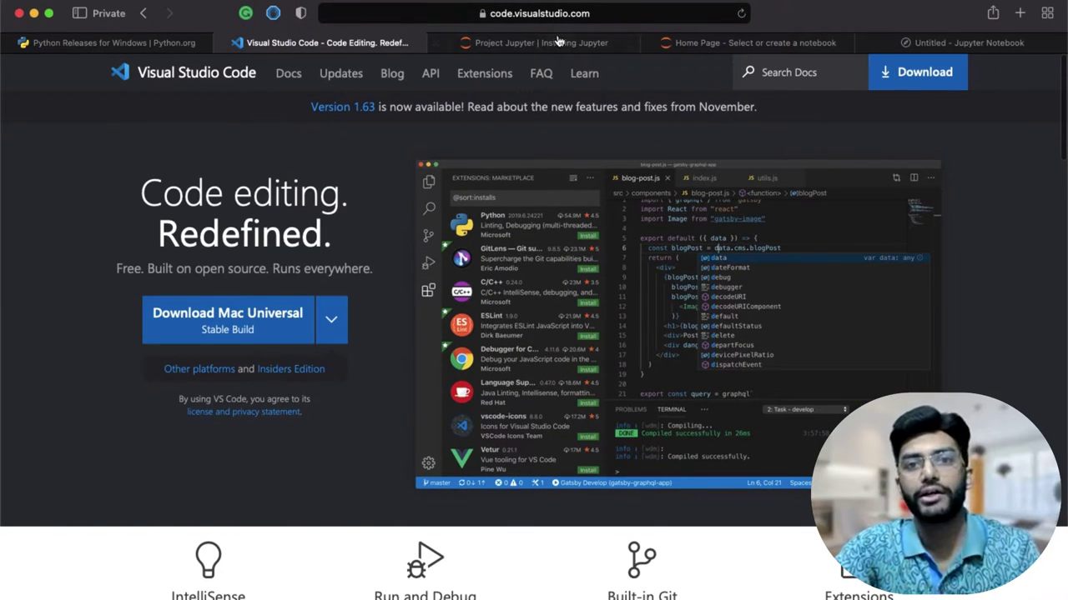
pyautogui.click(556, 42)
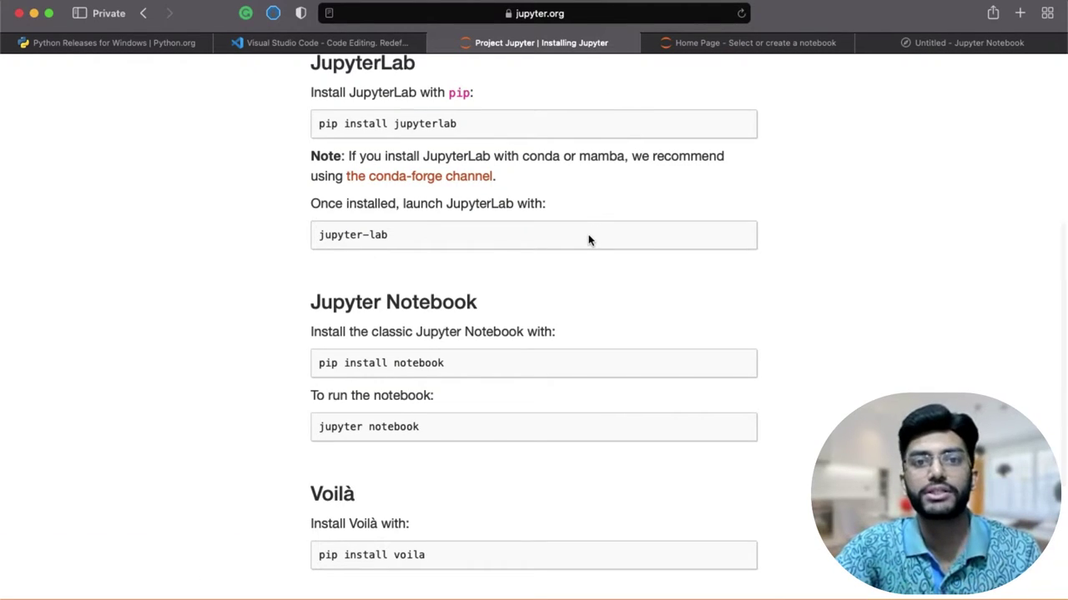
# Highlight the 'pip install notebook' command on the Installing Jupyter page
pyautogui.click(753, 43)
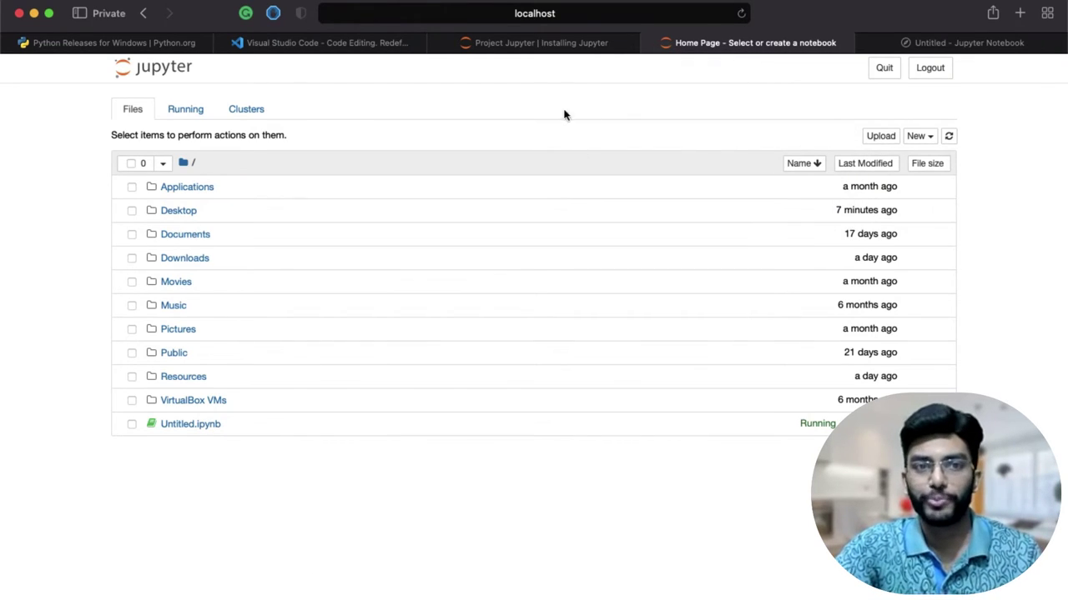
pyautogui.click(556, 43)
pyautogui.scroll(1, 393, 256)
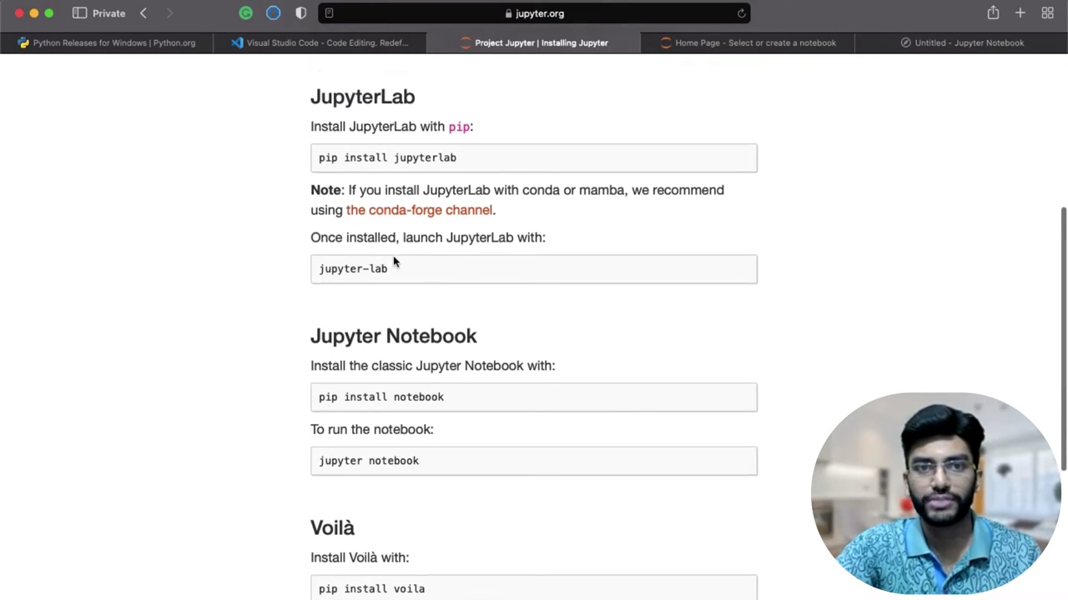
pyautogui.scroll(1, 393, 255)
pyautogui.scroll(-3, 351, 387)
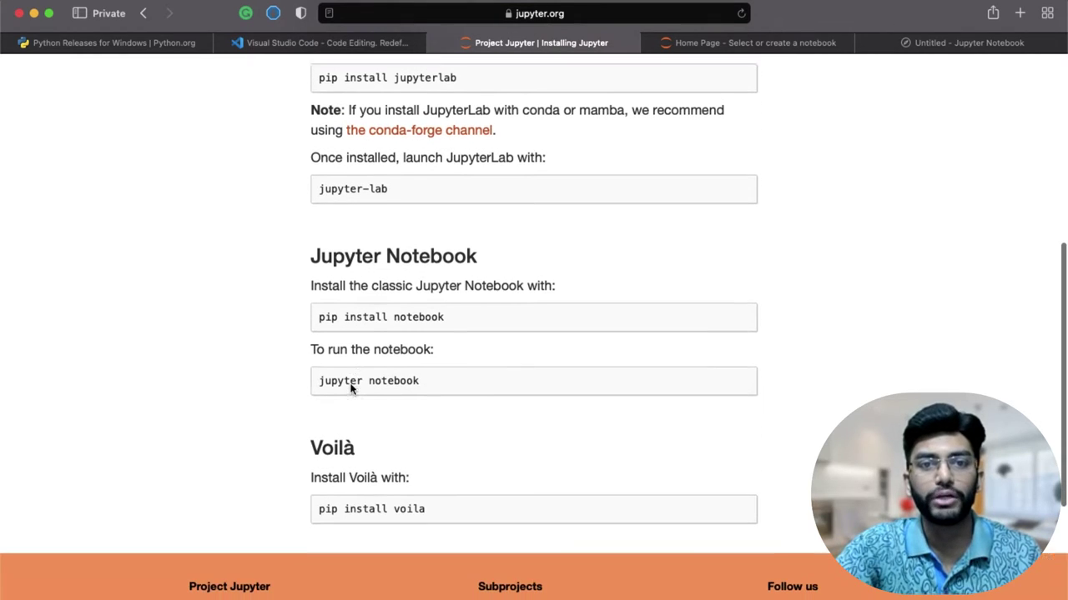
pyautogui.moveTo(316, 308); pyautogui.dragTo(485, 308)
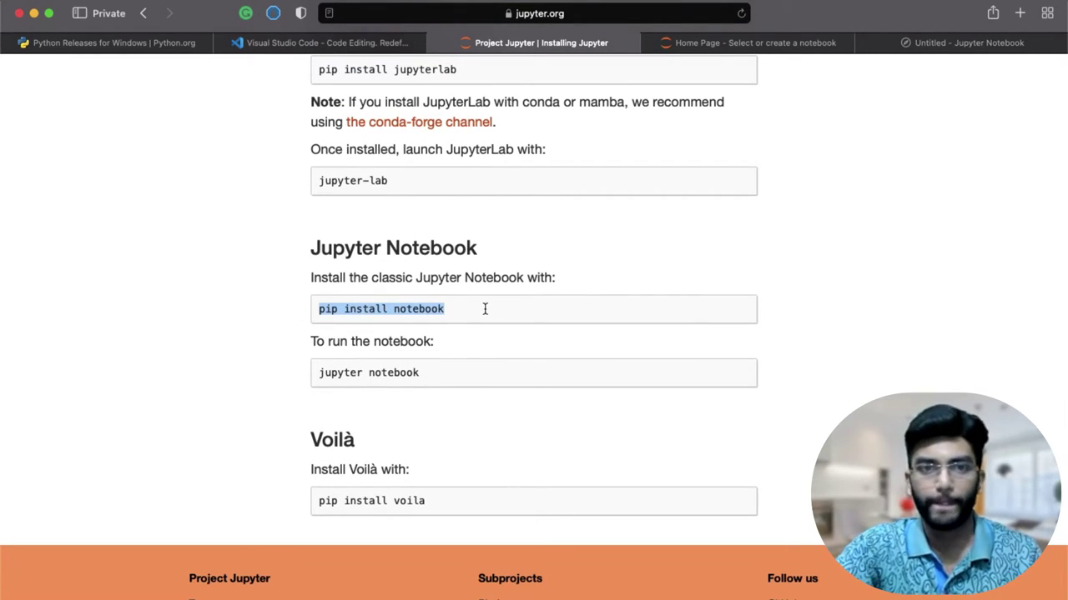
# Scroll back to the top of the install page and return to the Jupyter home file list
pyautogui.scroll(1, 467, 326)
pyautogui.scroll(5, 375, 321)
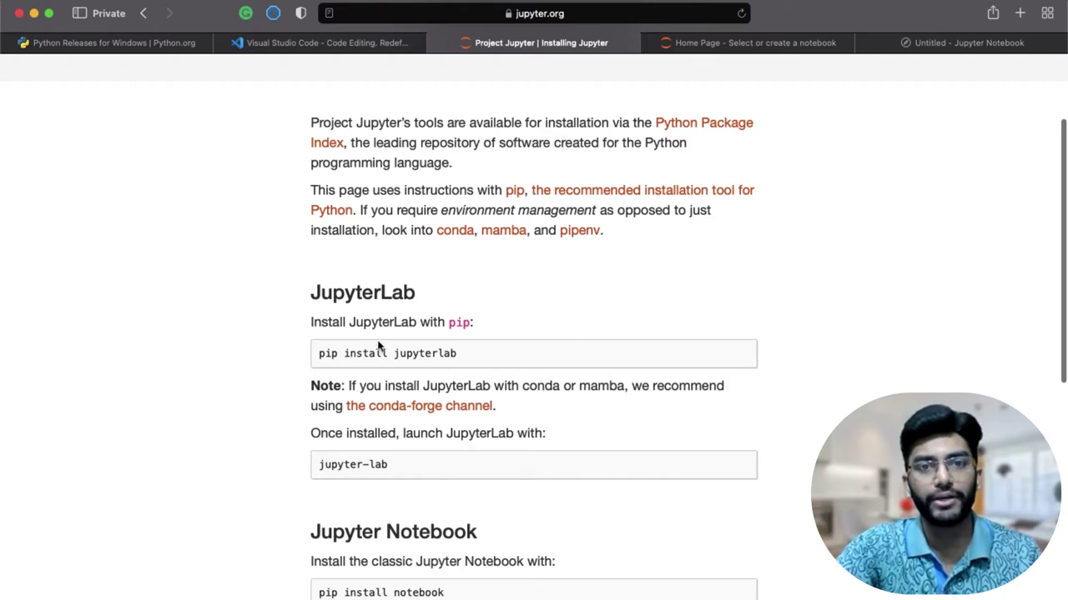
pyautogui.scroll(2, 517, 284)
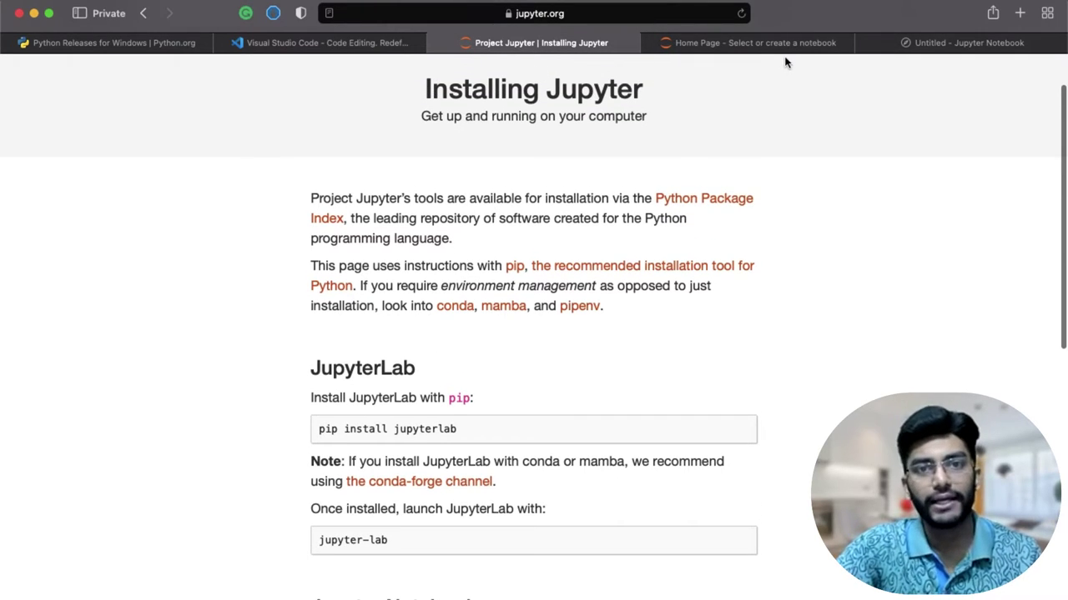
pyautogui.moveTo(747, 43)
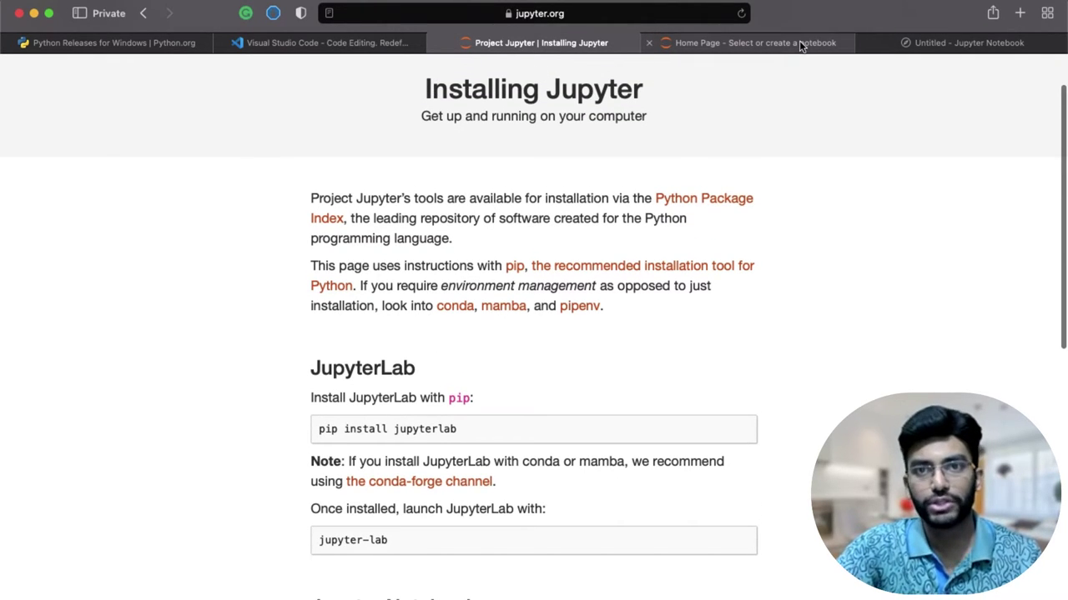
pyautogui.click(799, 44)
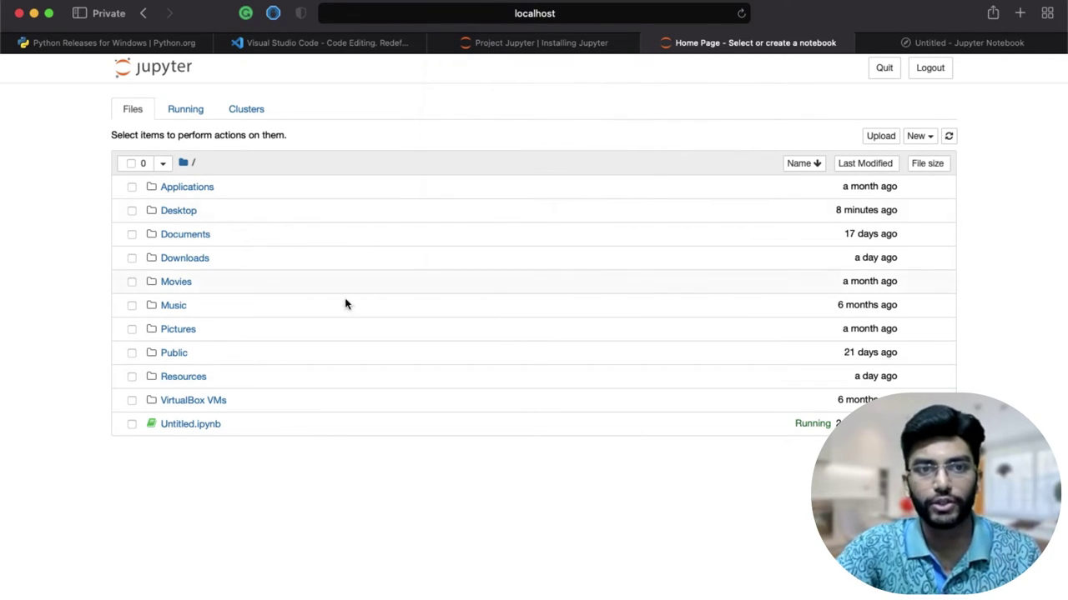
# Rename the Untitled notebook to 'Class #1' and save a checkpoint with Cmd+S
pyautogui.click(938, 46)
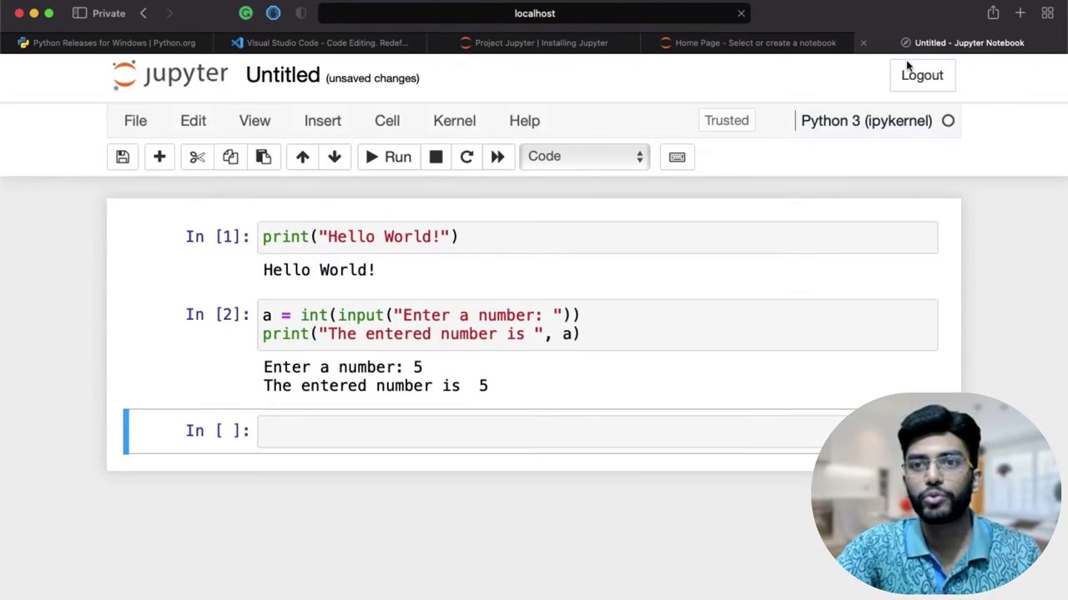
pyautogui.click(284, 77)
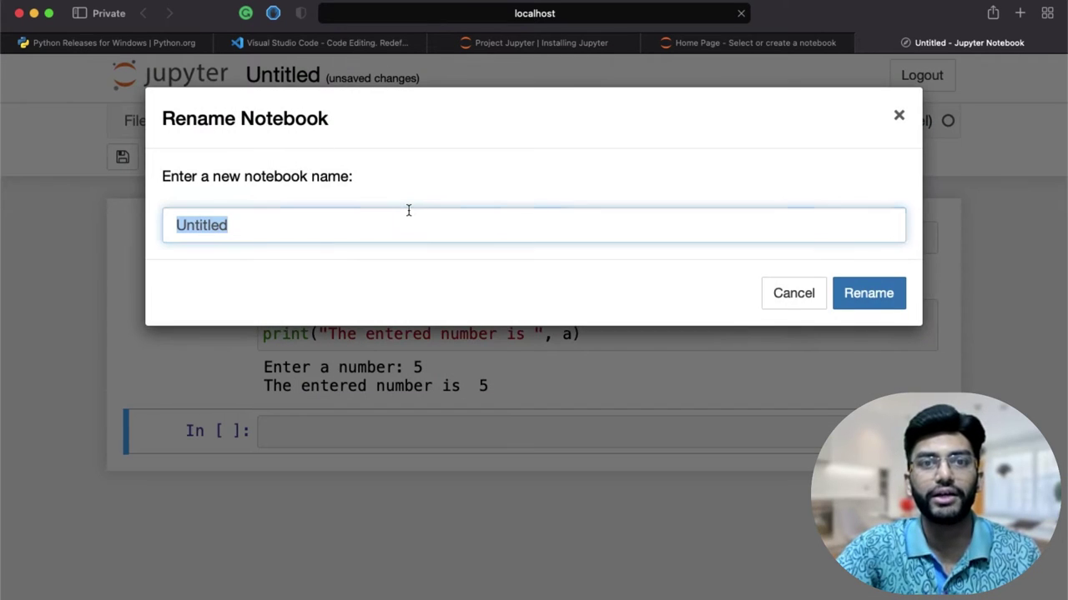
pyautogui.write('Class ')
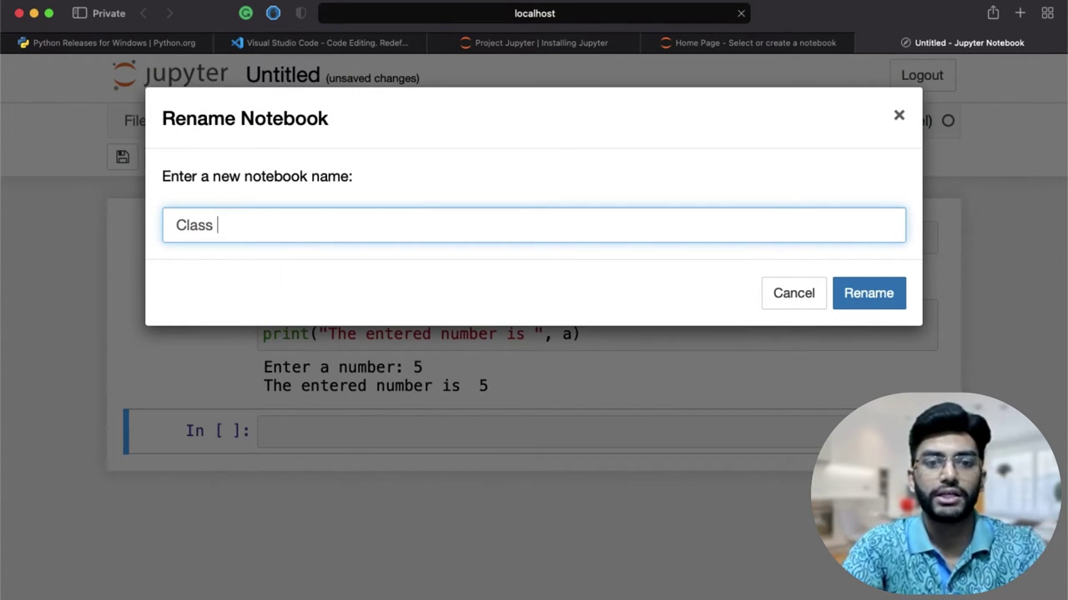
pyautogui.write('#1')
pyautogui.press('Return')
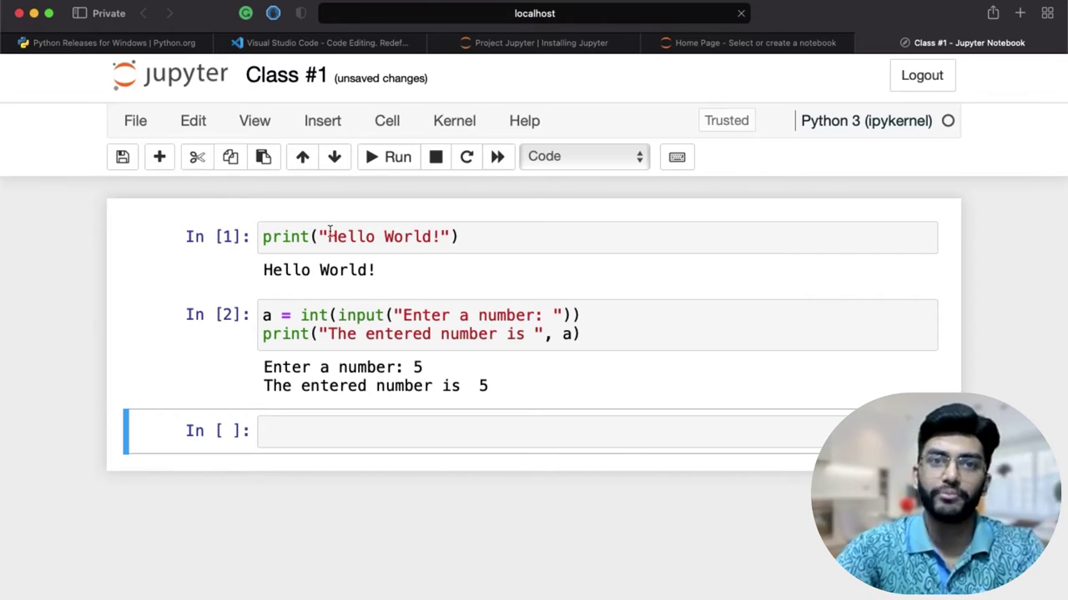
pyautogui.hotkey('ctrl', 's')
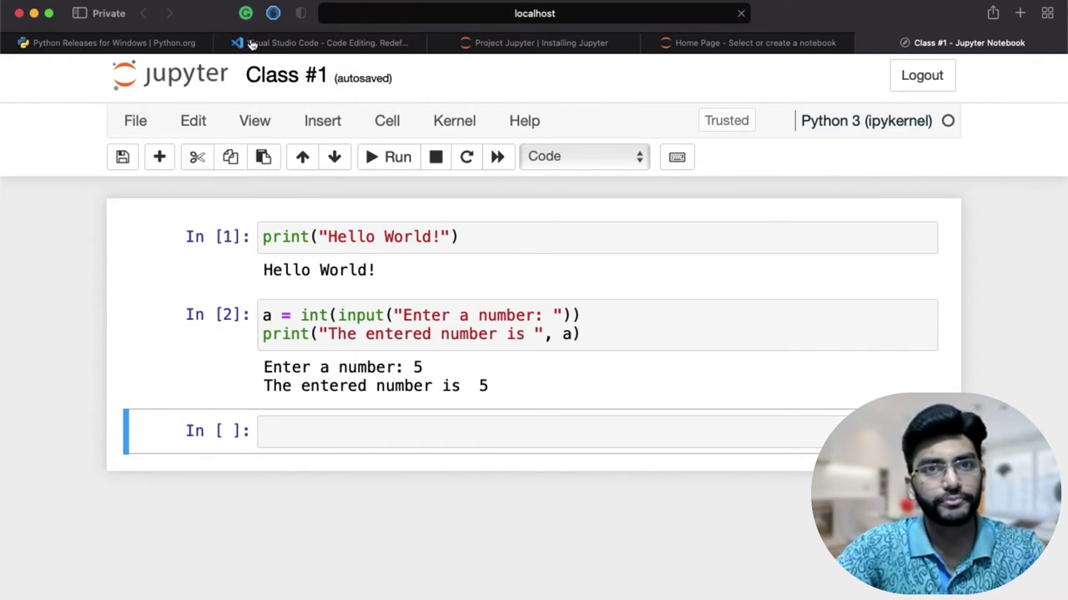
pyautogui.click(145, 125)
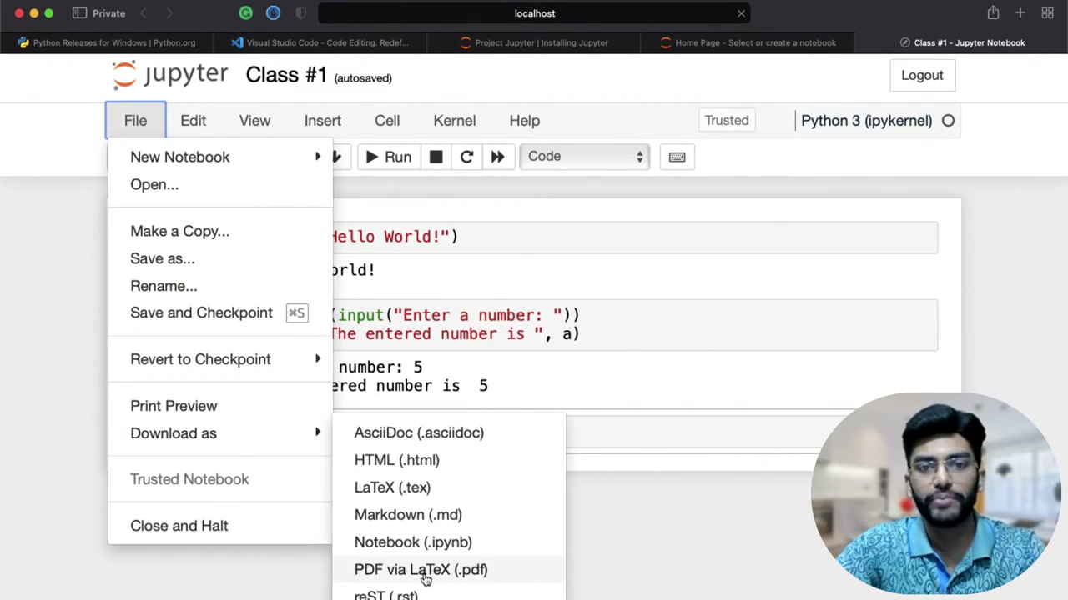
pyautogui.moveTo(173, 433)
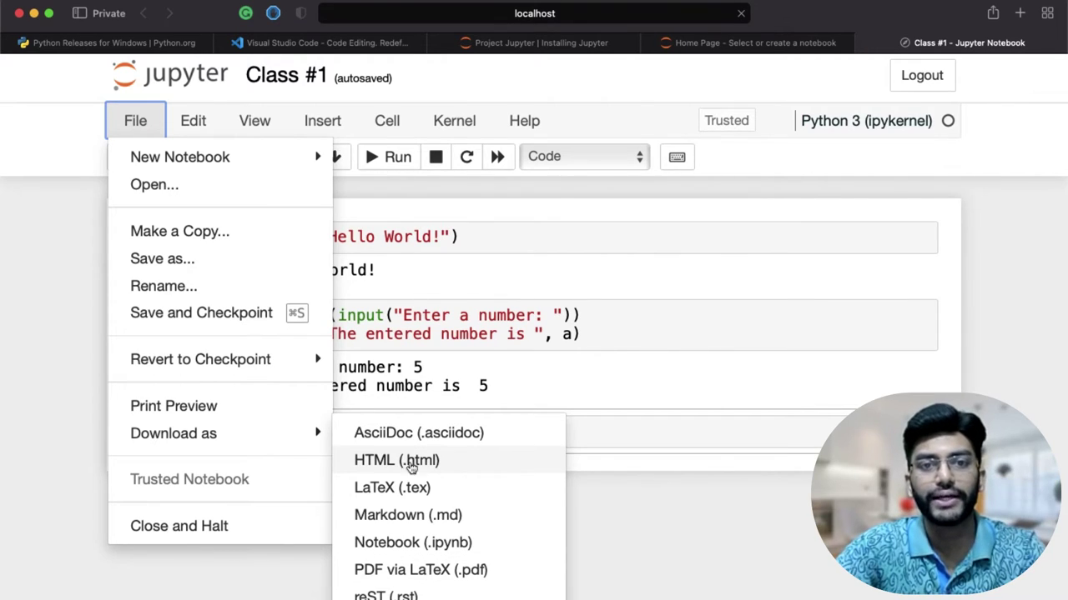
pyautogui.click(696, 563)
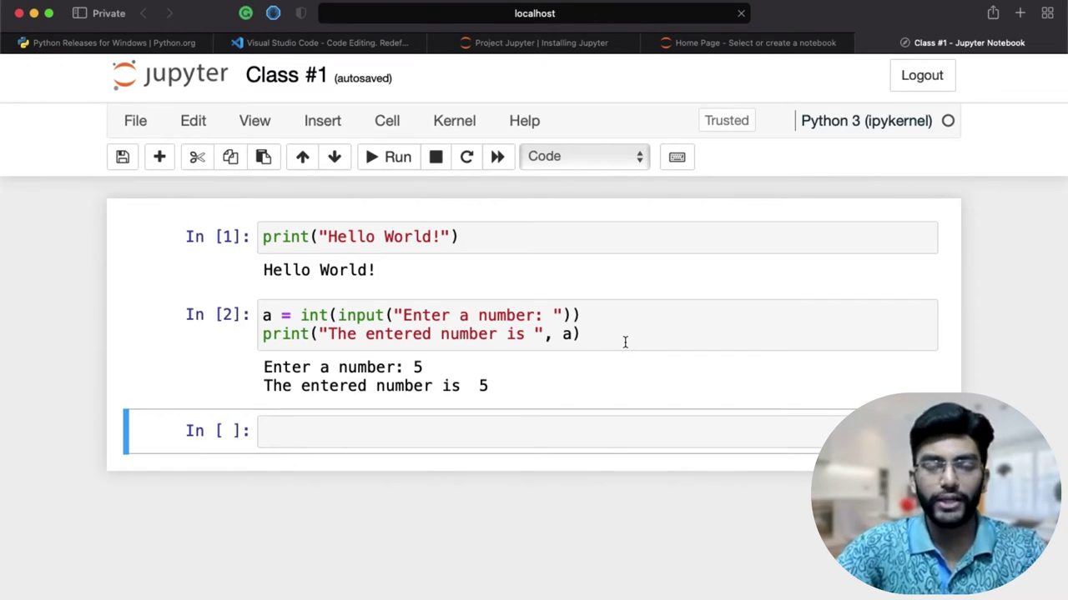
# Search the web for 'pydroid' in a new tab and open the Pydroid 3 Google Play listing
pyautogui.press('super+t')
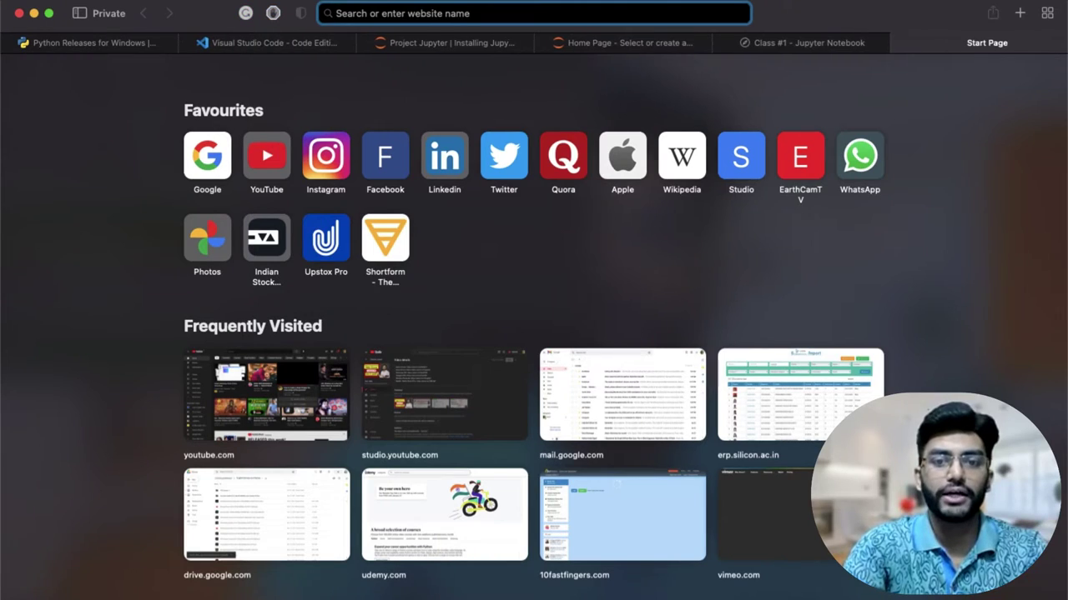
pyautogui.write('pydroid')
pyautogui.press('Return')
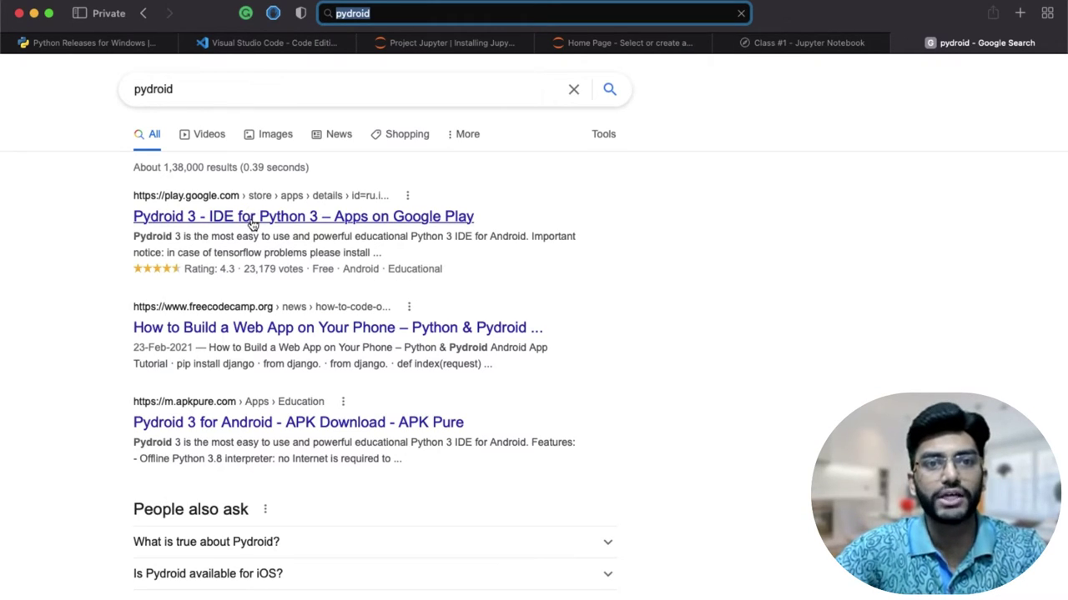
pyautogui.click(252, 219)
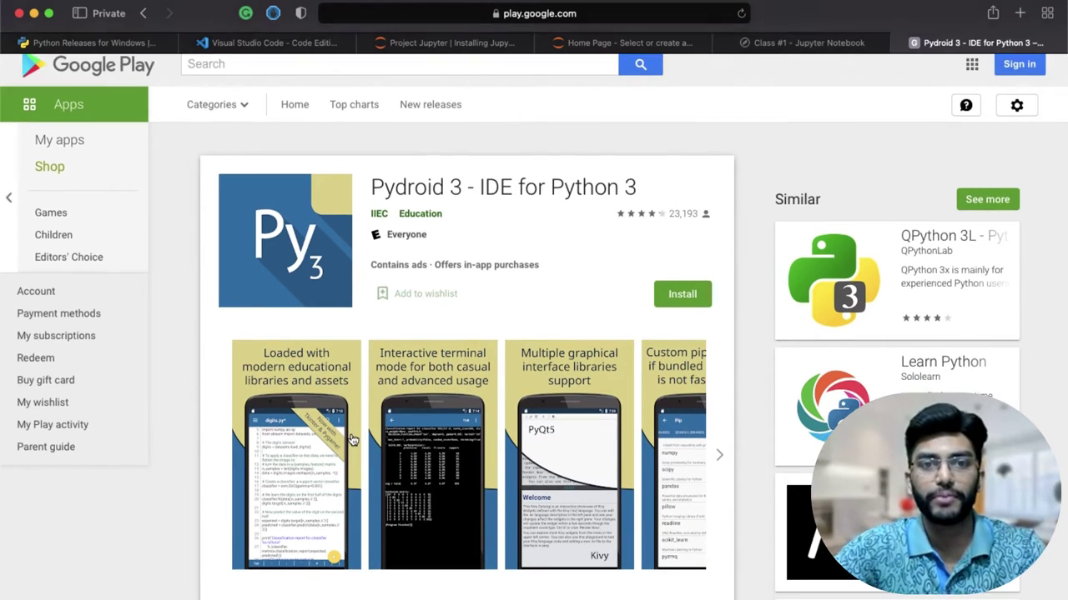
# Enlarge the Pydroid 3 screenshots and advance through the whole gallery back to the first
pyautogui.scroll(-2, 296, 383)
pyautogui.click(294, 407)
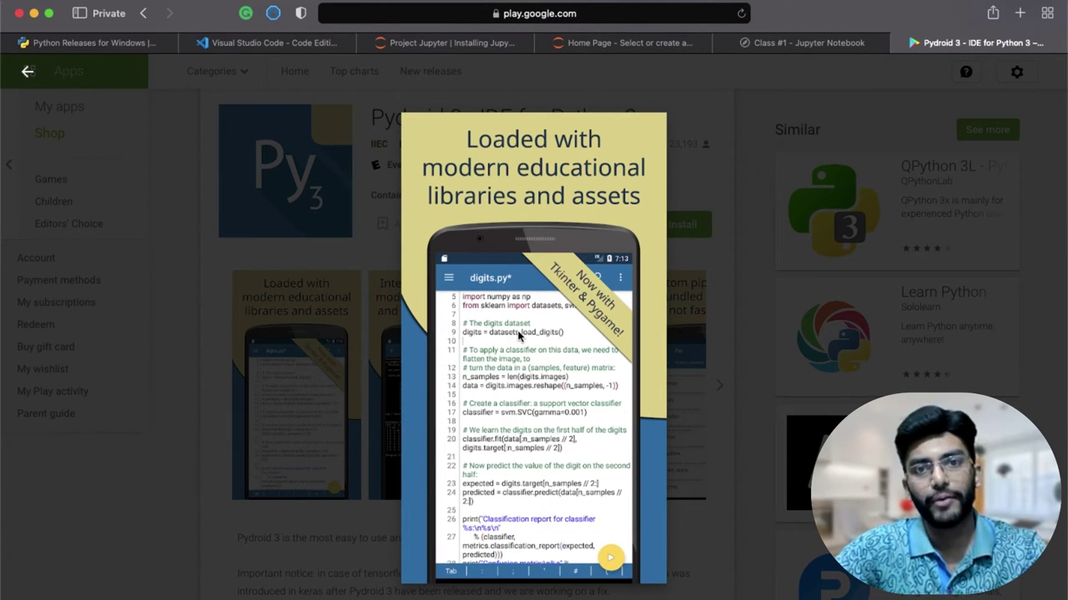
pyautogui.click(519, 337)
pyautogui.click(429, 427)
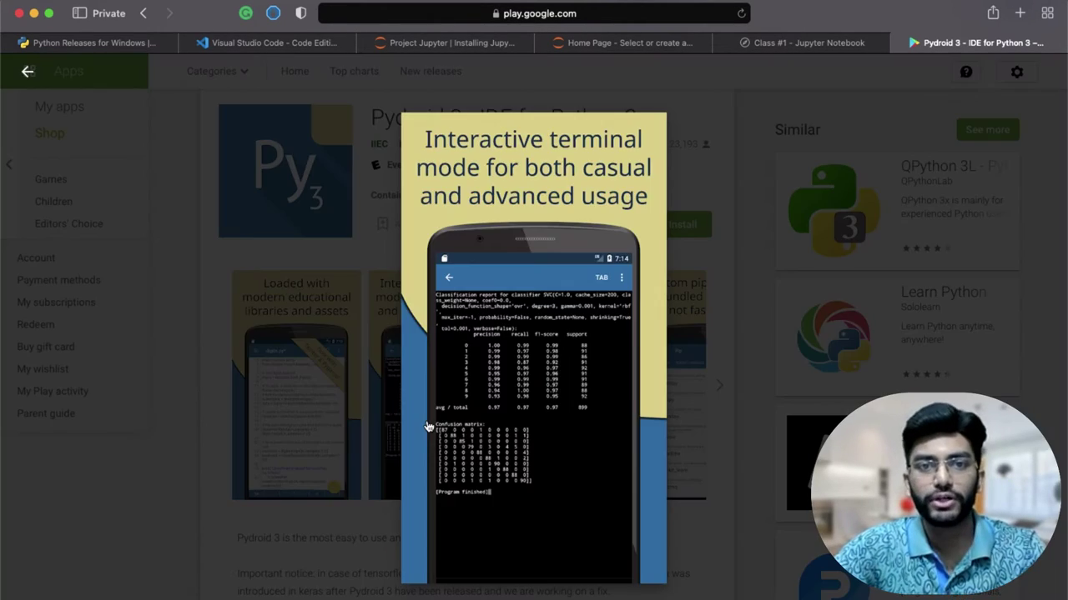
pyautogui.click(506, 409)
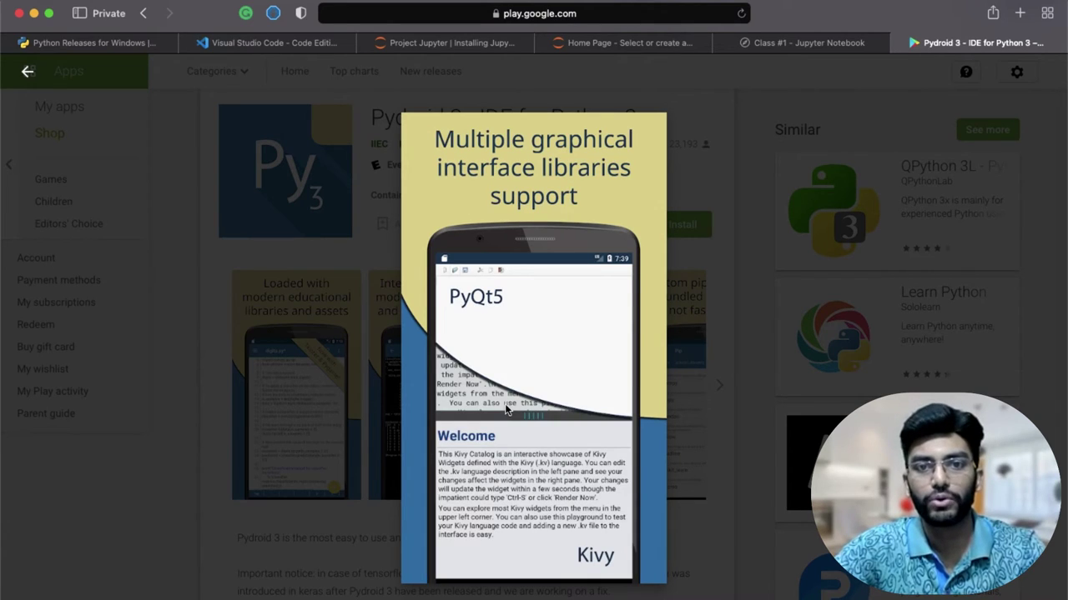
pyautogui.click(506, 409)
pyautogui.click(506, 409)
pyautogui.click(506, 409)
pyautogui.click(506, 408)
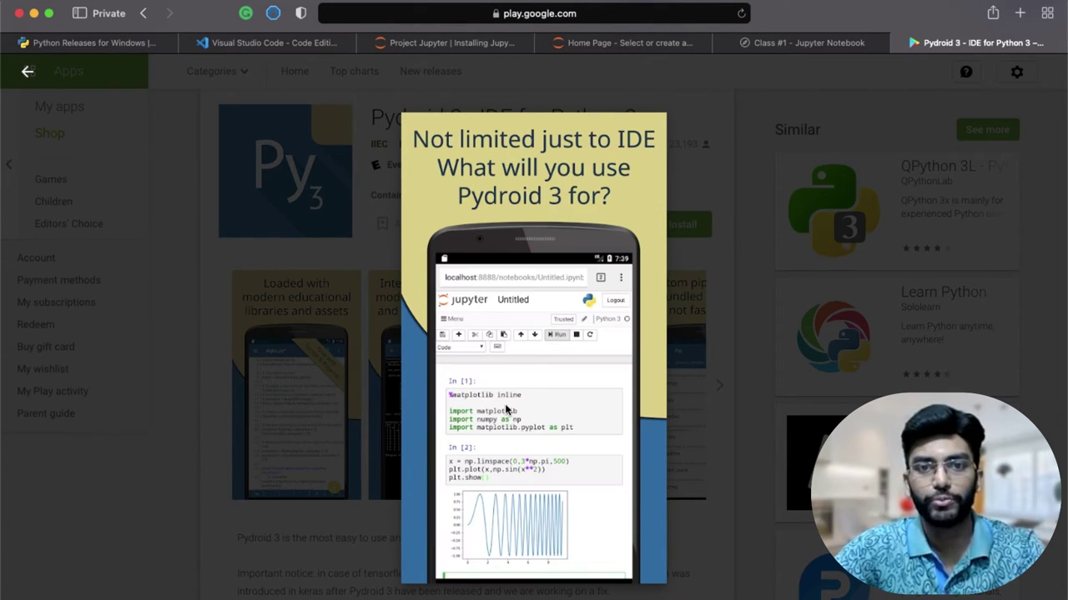
pyautogui.click(505, 408)
# Browse back and forth to the Custom pip repository screenshot, then close the viewer
pyautogui.press('Left')
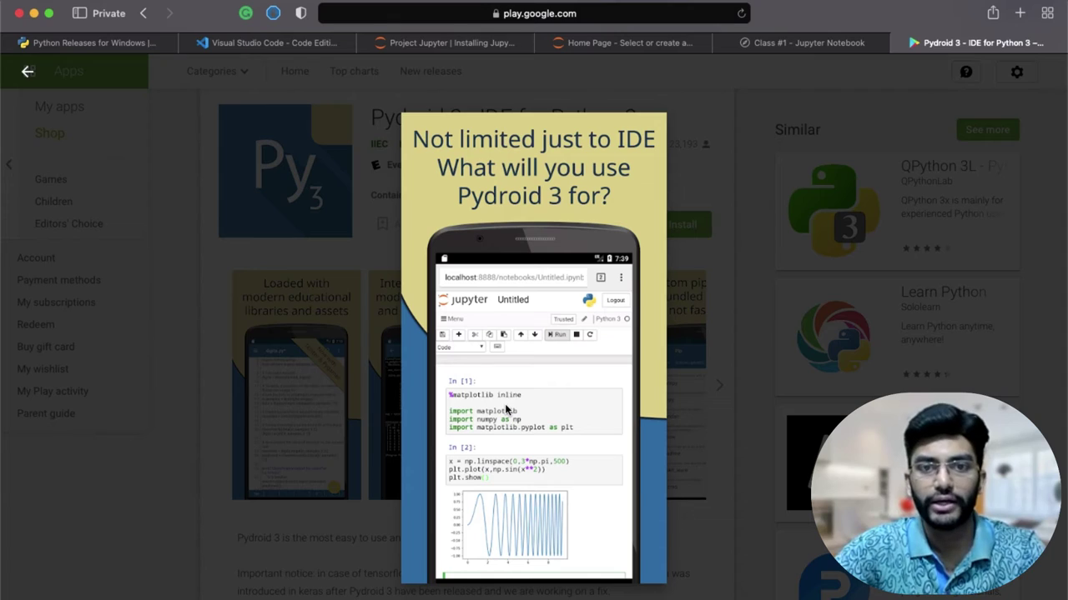
pyautogui.click(580, 398)
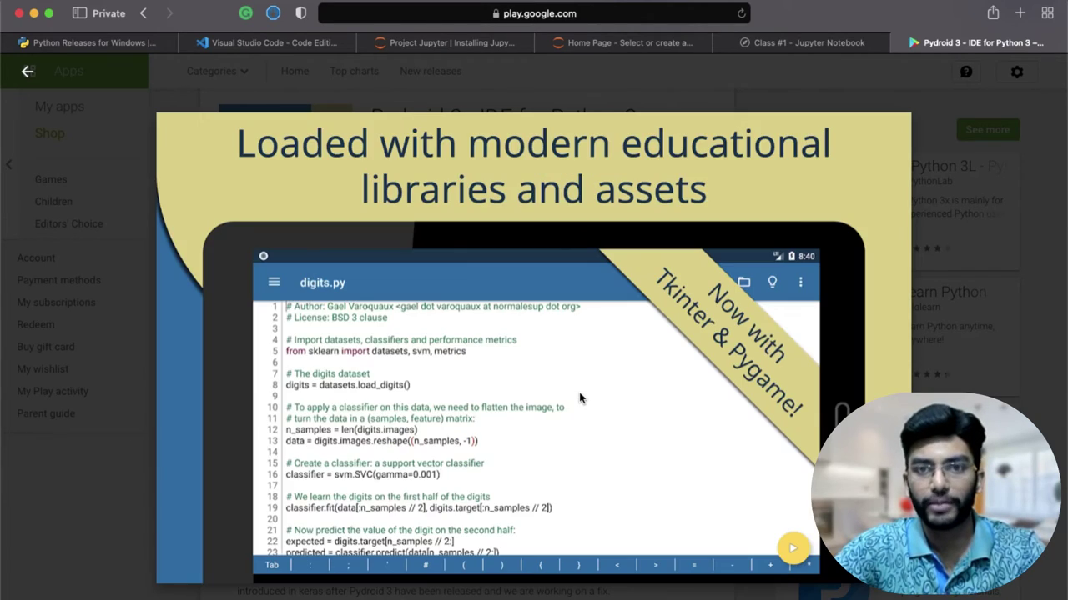
pyautogui.click(579, 399)
pyautogui.press('Left')
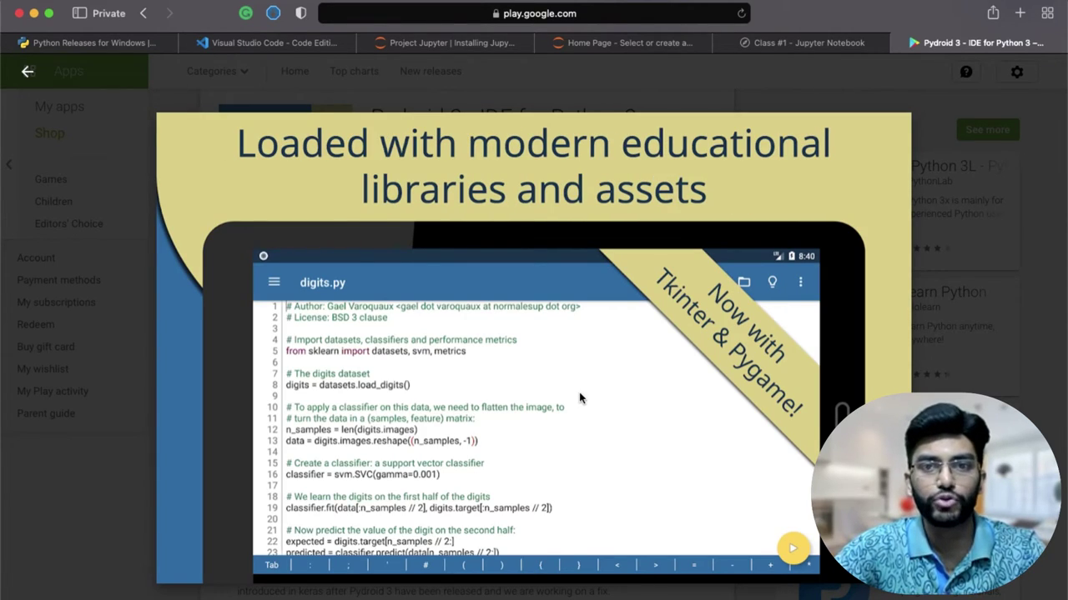
pyautogui.click(579, 398)
pyautogui.click(580, 399)
pyautogui.click(580, 399)
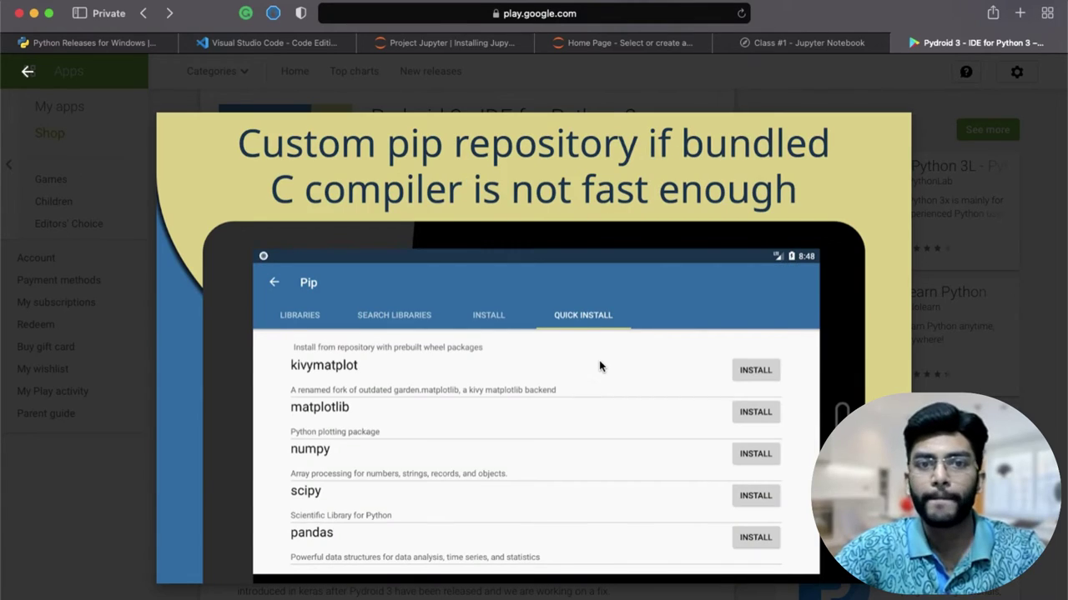
pyautogui.press('Escape')
pyautogui.scroll(2, 489, 377)
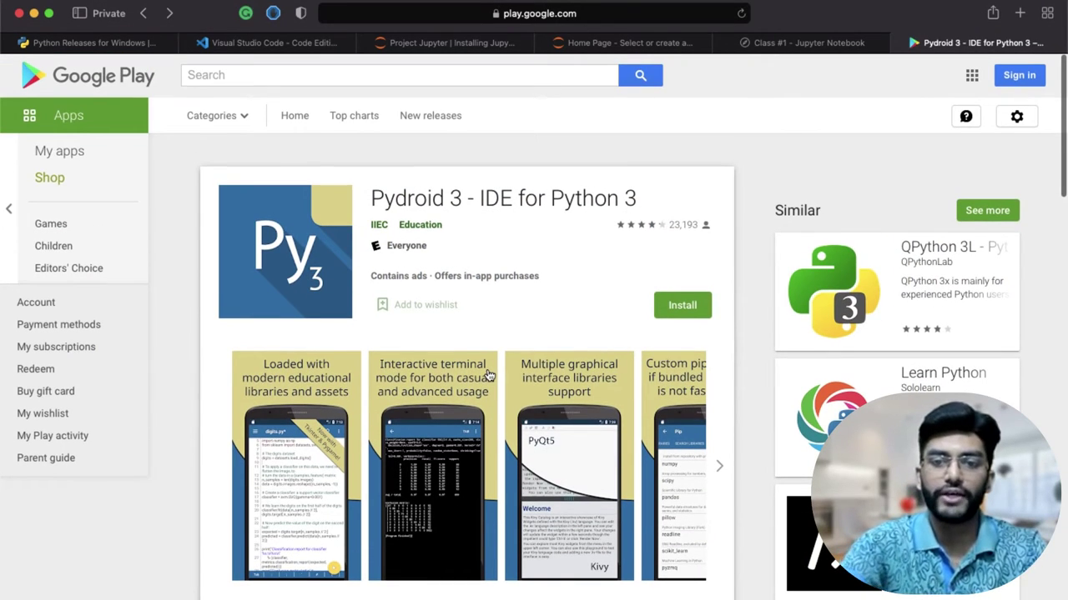
pyautogui.press('super+t')
# Search the web for 'dcoder' and open the Dcoder, Compiler IDE Google Play result
pyautogui.write('dcode')
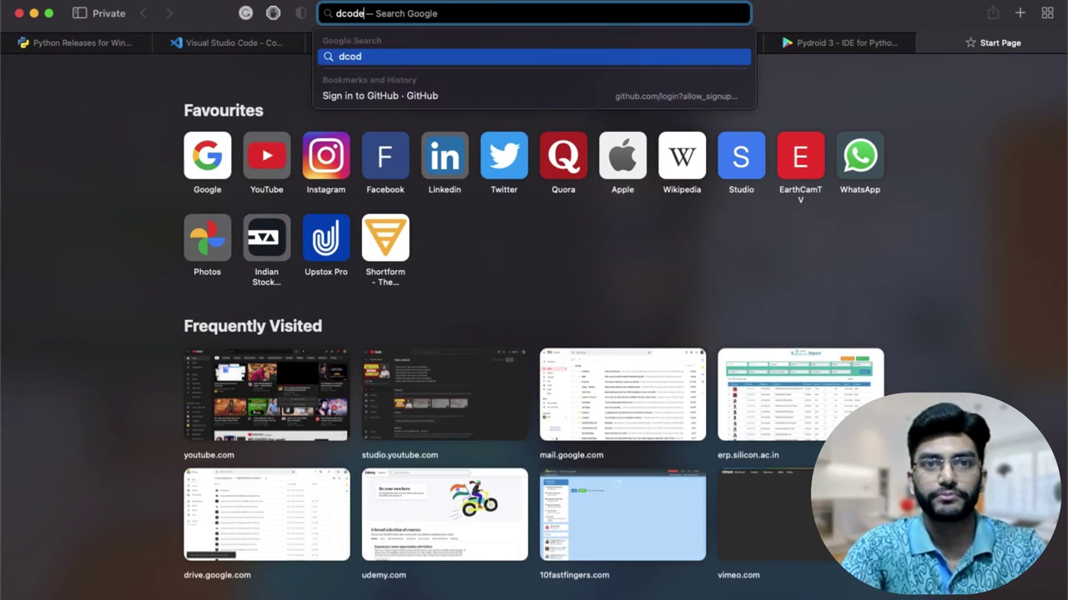
pyautogui.write('r')
pyautogui.press('Return')
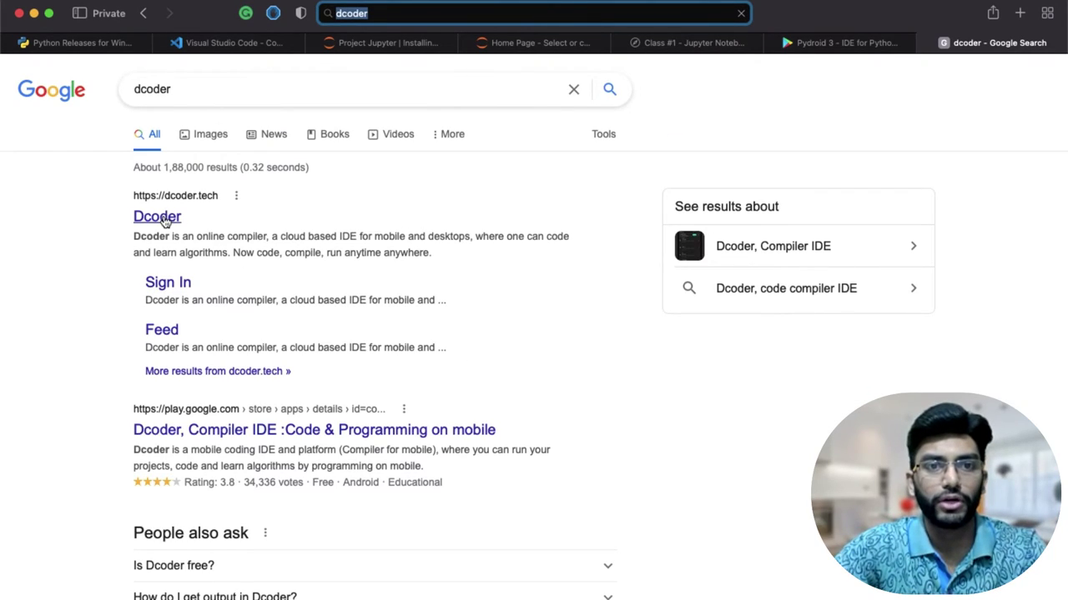
pyautogui.click(311, 440)
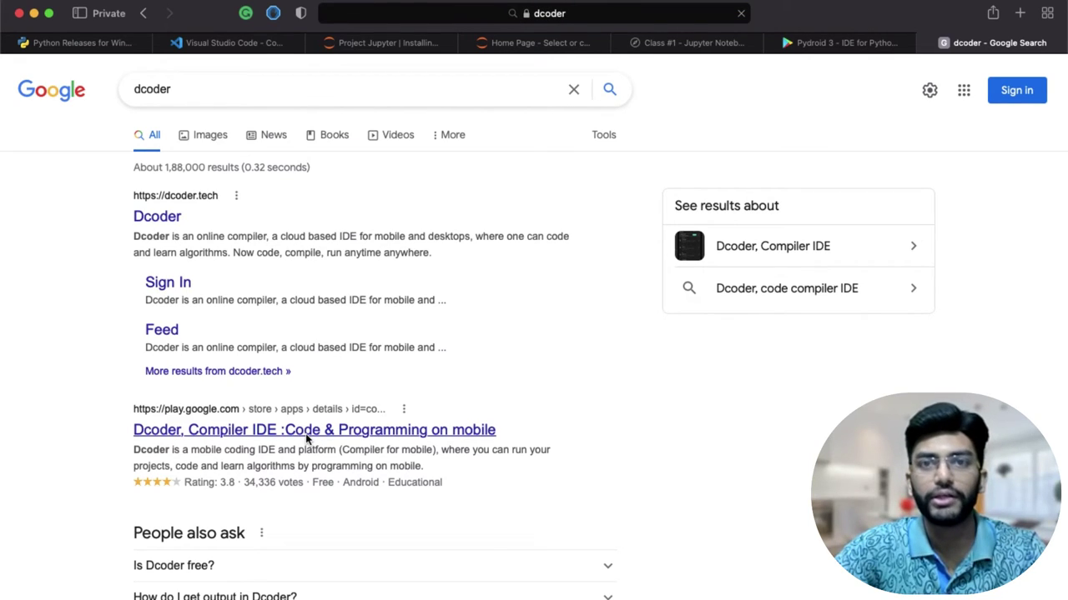
pyautogui.click(325, 430)
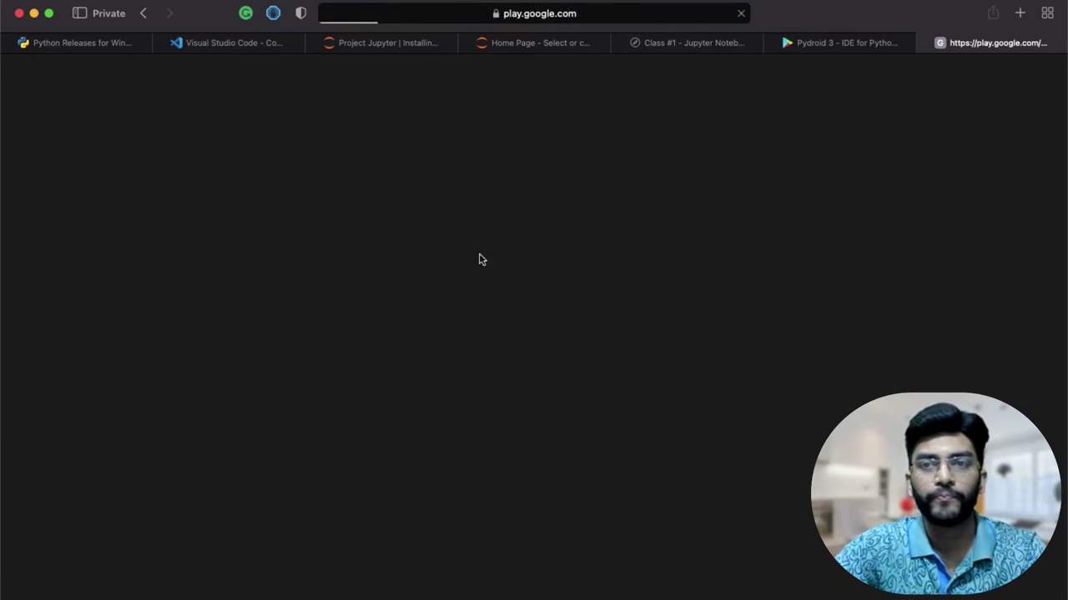
pyautogui.click(826, 44)
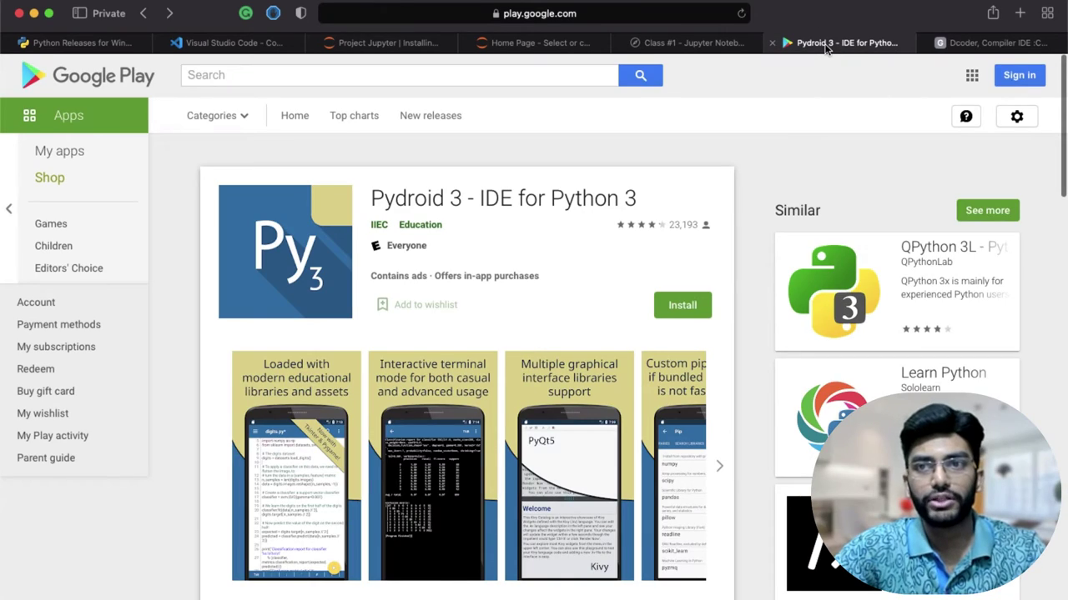
pyautogui.hotkey('ctrl', 'Tab')
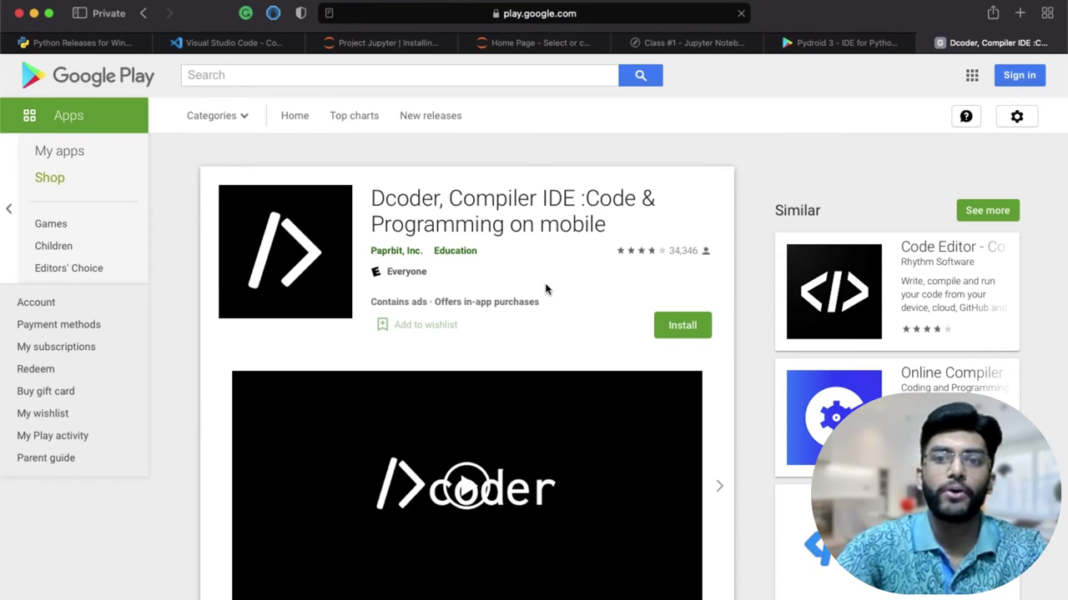
pyautogui.press('super+t')
# Search 'sololearn' and open the 'Sololearn: Learn to Code' Google Play result
pyautogui.write('solo')
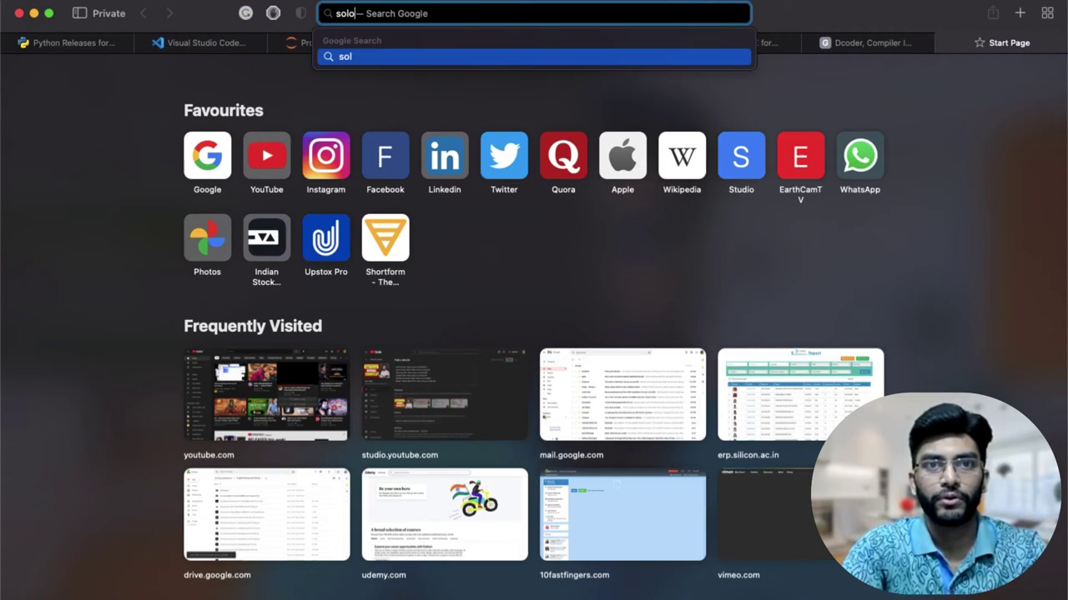
pyautogui.write('learn')
pyautogui.press('Return')
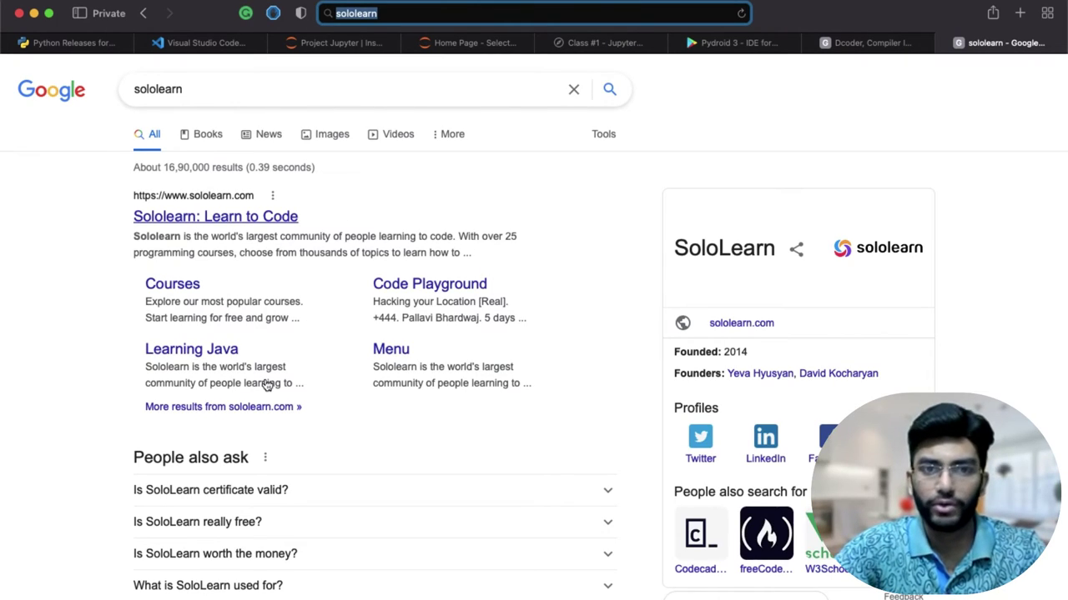
pyautogui.scroll(-5, 265, 379)
pyautogui.scroll(-5, 266, 379)
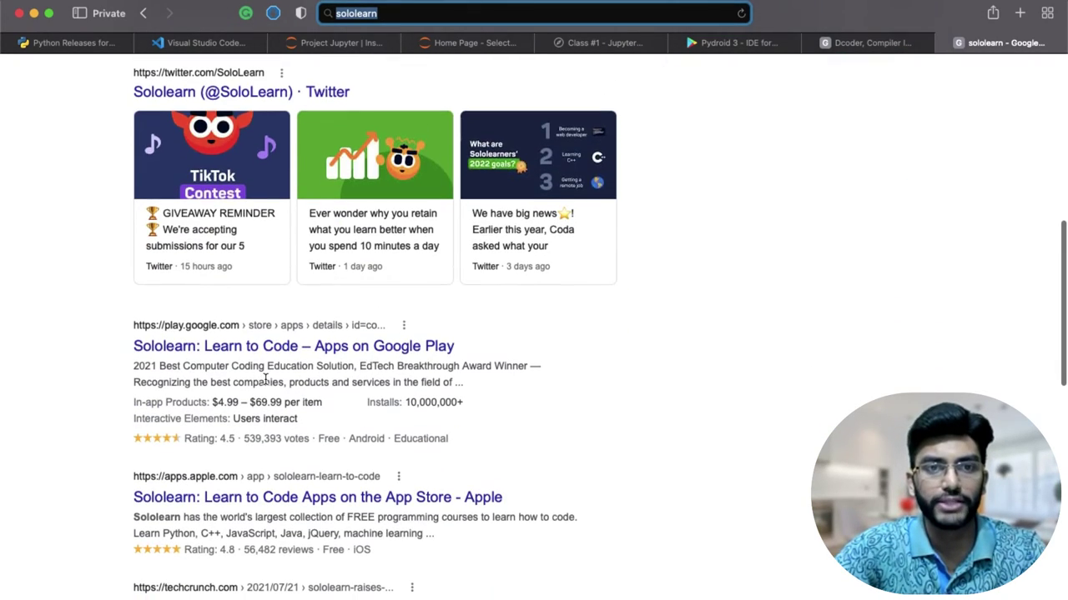
pyautogui.click(295, 353)
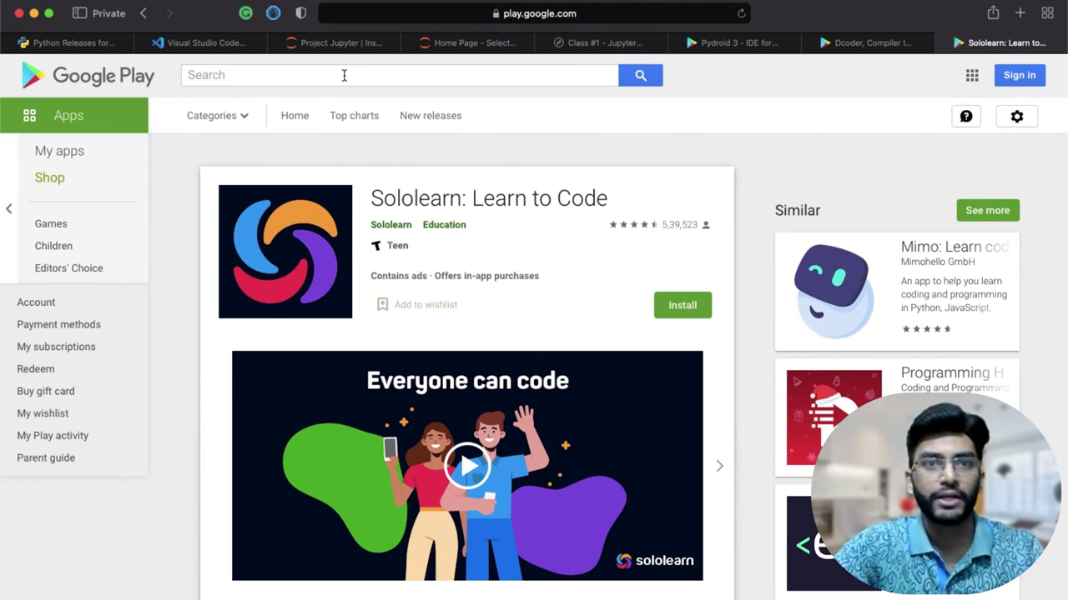
# Cycle through the Python, VS Code, Jupyter, Class #1 and app store tabs, ending on Pydroid 3
pyautogui.click(76, 44)
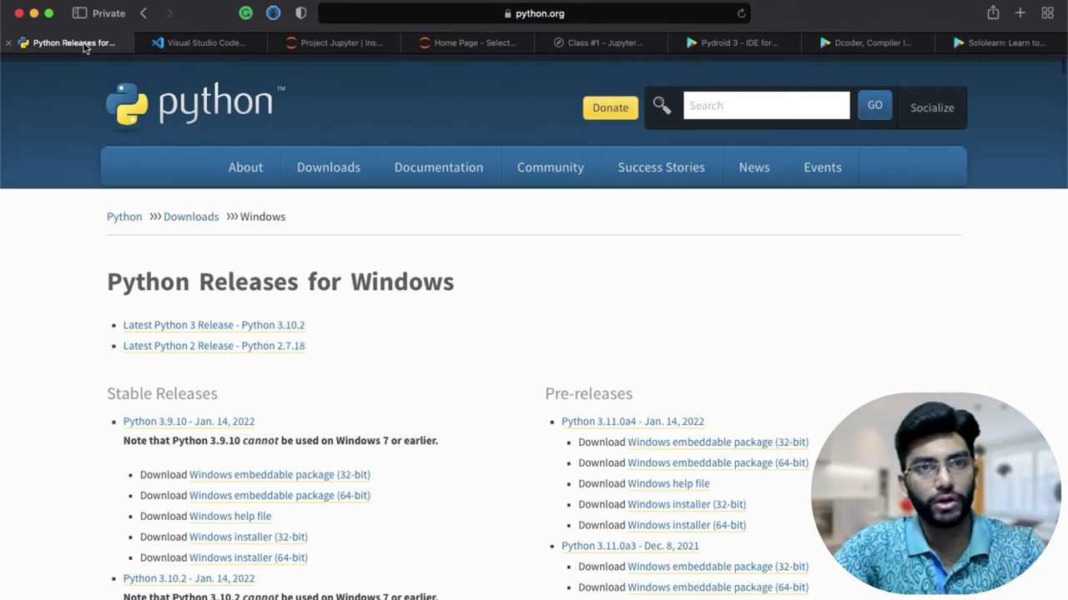
pyautogui.hotkey('ctrl', 'Tab')
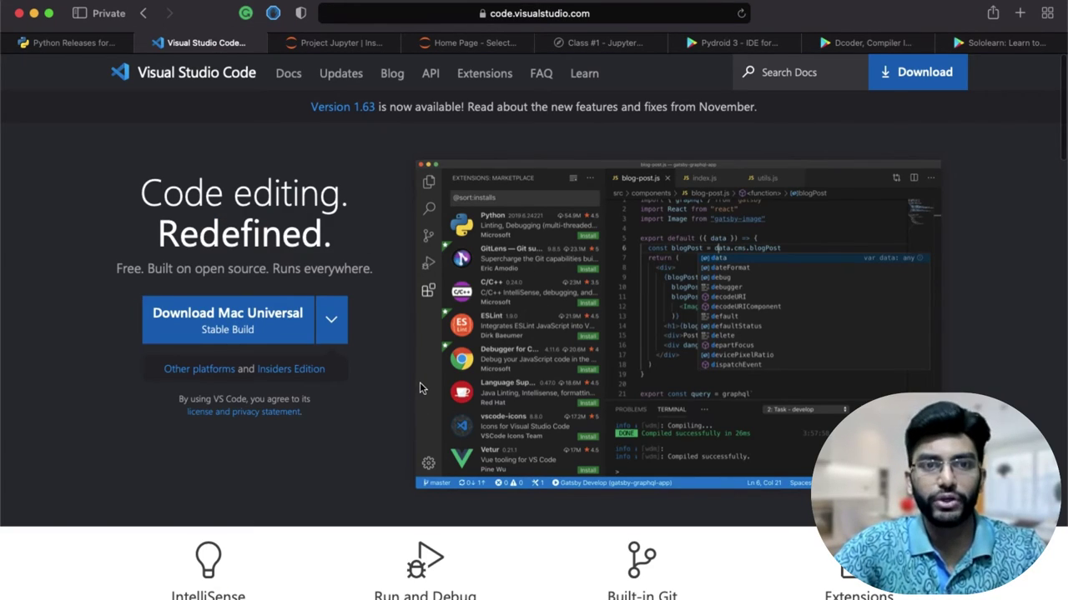
pyautogui.hotkey('ctrl', 'Tab')
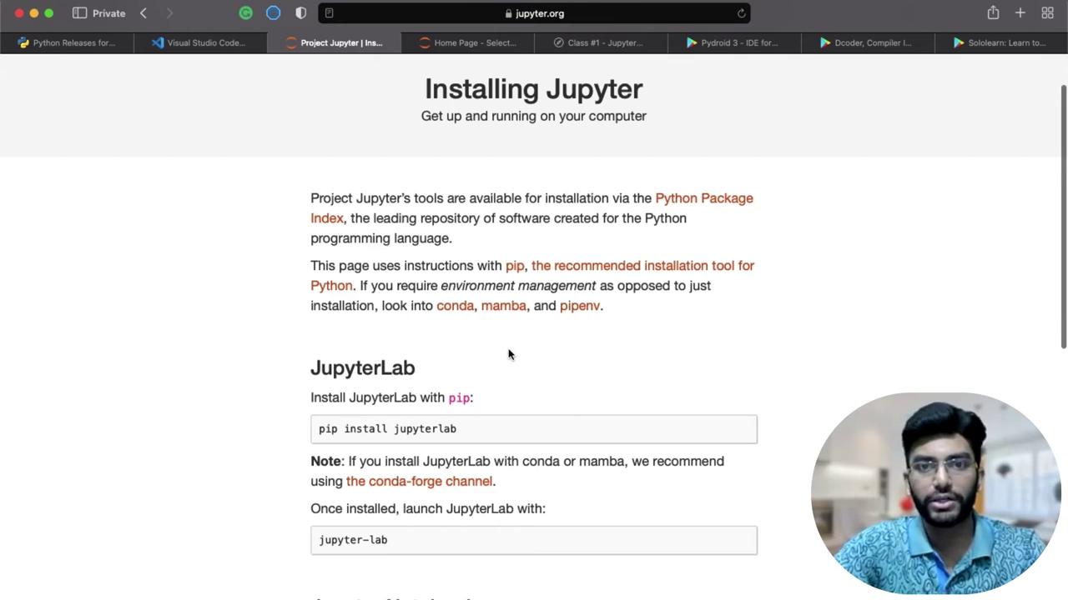
pyautogui.hotkey('ctrl', 'Tab')
pyautogui.hotkey('ctrl', 'Tab')
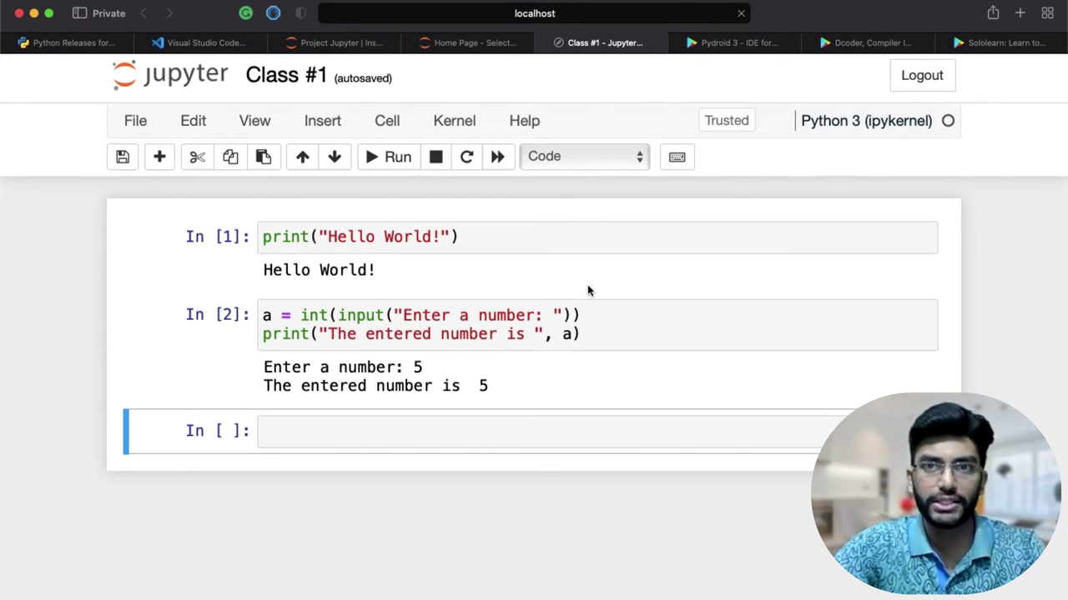
pyautogui.hotkey('ctrl', 'Tab')
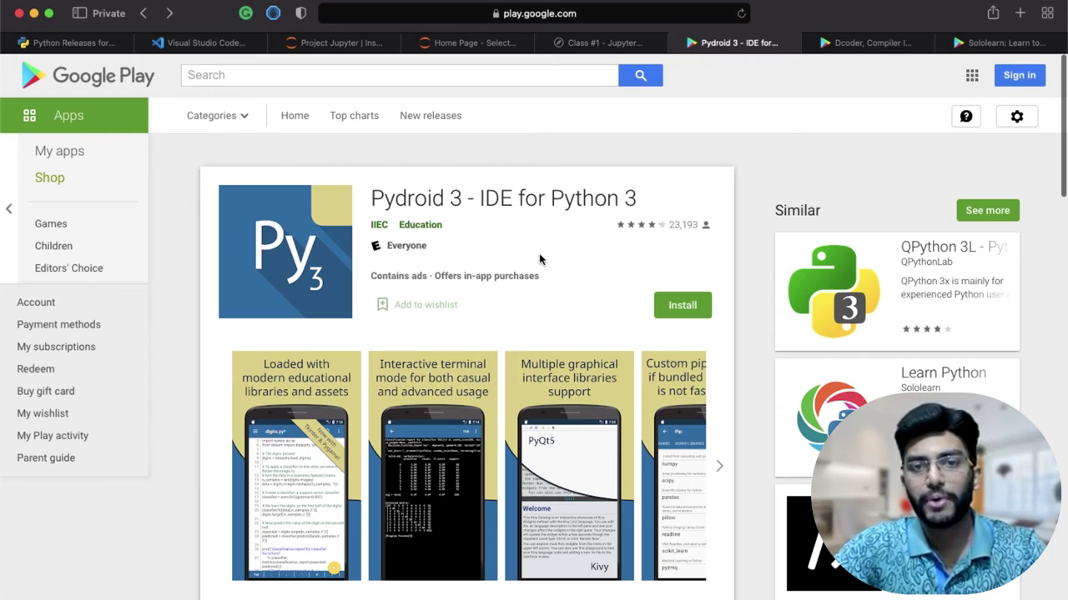
pyautogui.hotkey('ctrl', 'Tab')
pyautogui.hotkey('ctrl', 'Tab')
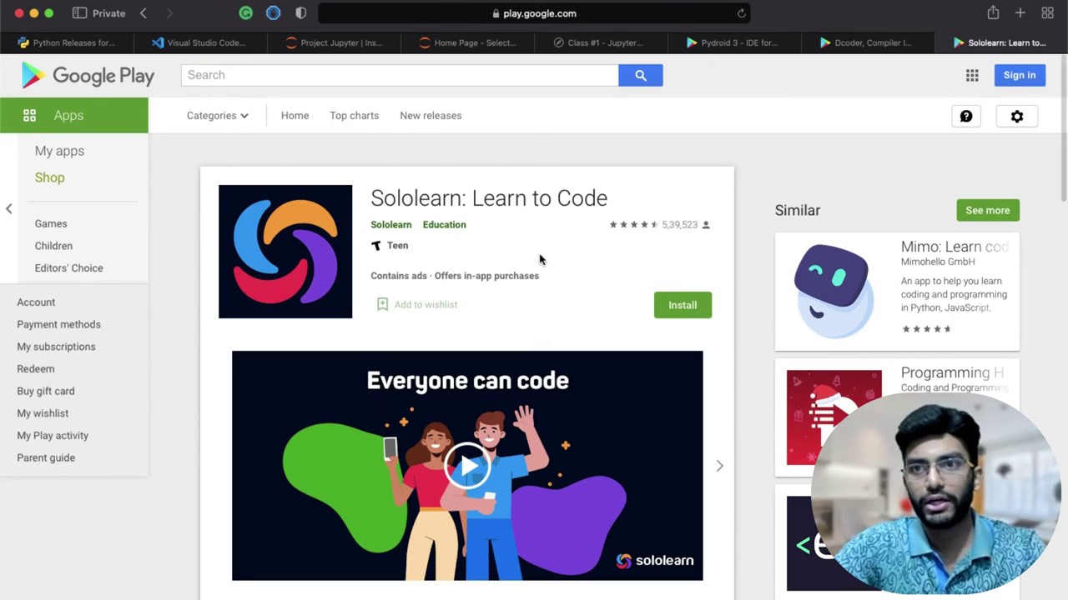
pyautogui.hotkey('ctrl', 'shift', 'Tab')
pyautogui.hotkey('ctrl', 'shift', 'Tab')
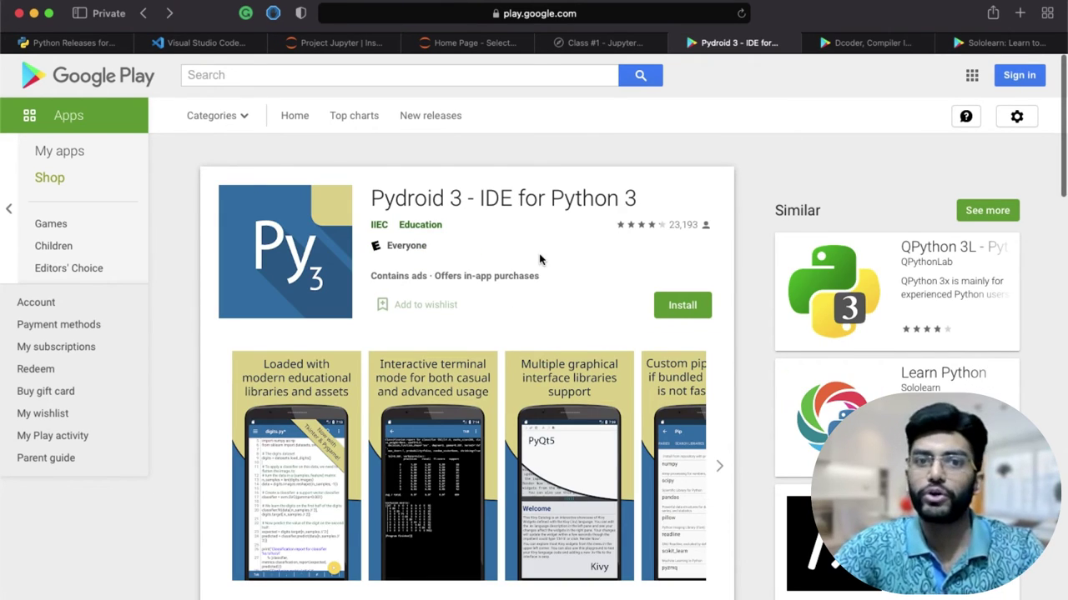
pyautogui.hotkey('ctrl', 'shift', 'Tab')
pyautogui.hotkey('ctrl', 'shift', 'Tab')
# Return to the Class #1 notebook and put its empty third cell into edit mode
pyautogui.hotkey('ctrl', 'Tab')
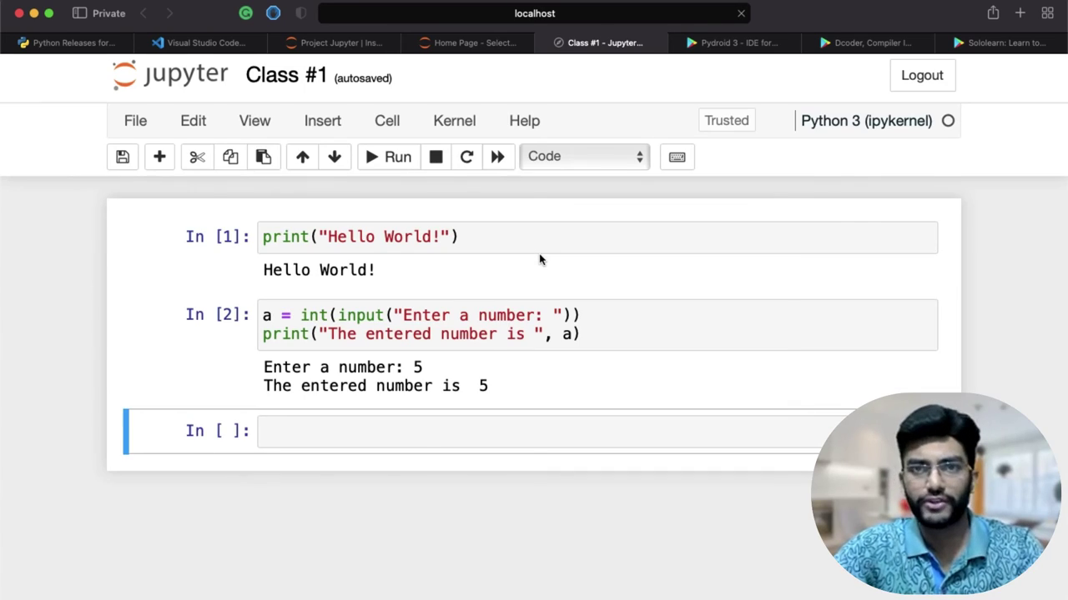
pyautogui.click(388, 430)
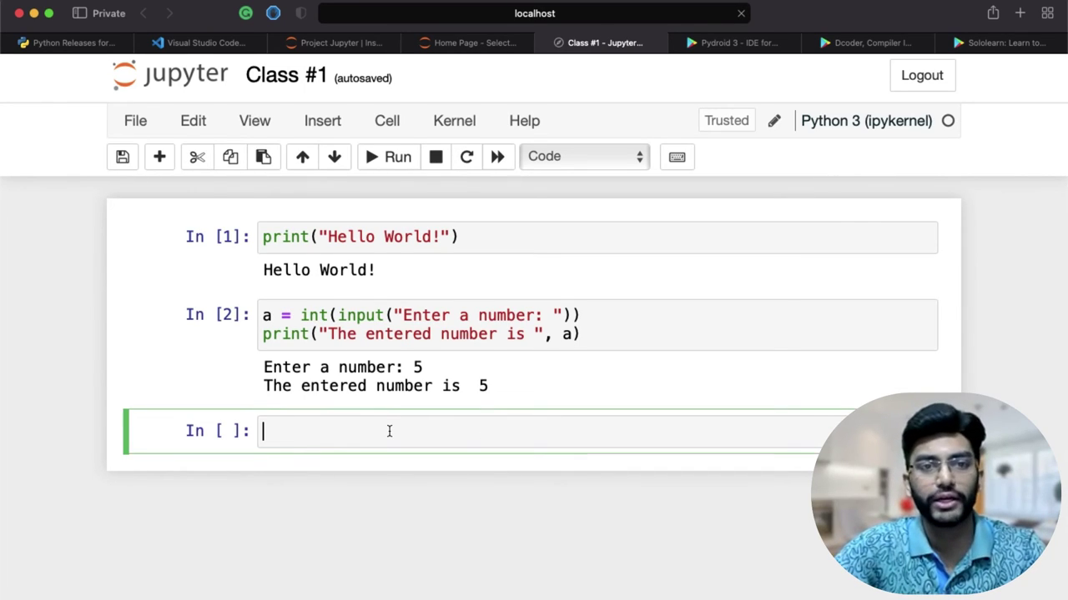